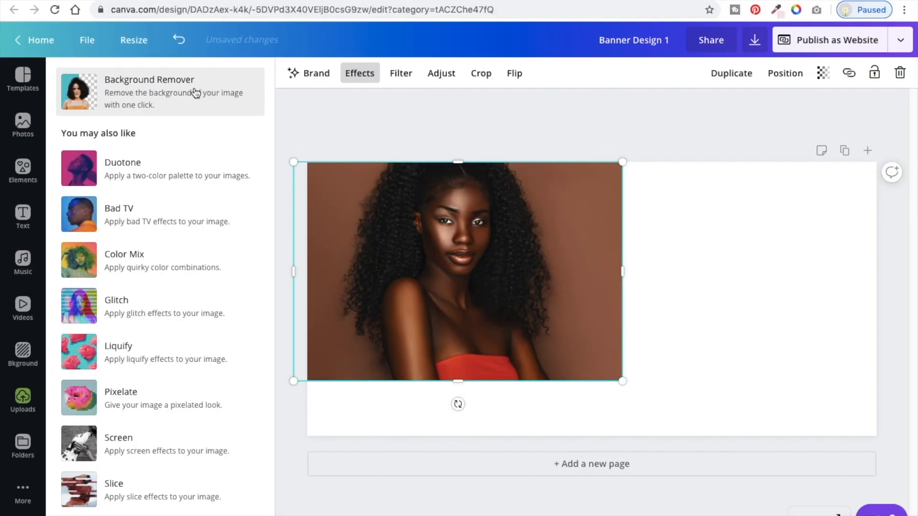
Remove the background from the woman's photo and crop away the empty space on both sides of her
{"action": "left_click", "coordinate": [196, 93]}
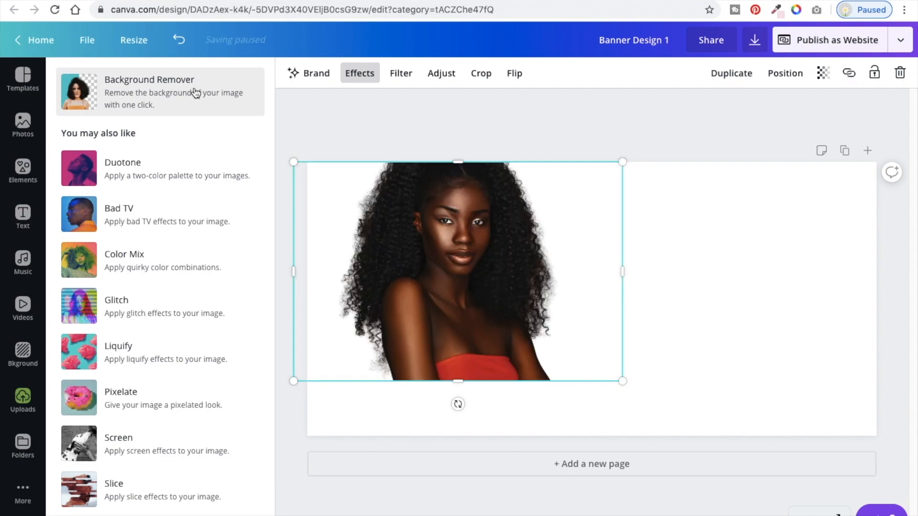
{"action": "left_click_drag", "start_coordinate": [467, 232], "coordinate": [442, 231]}
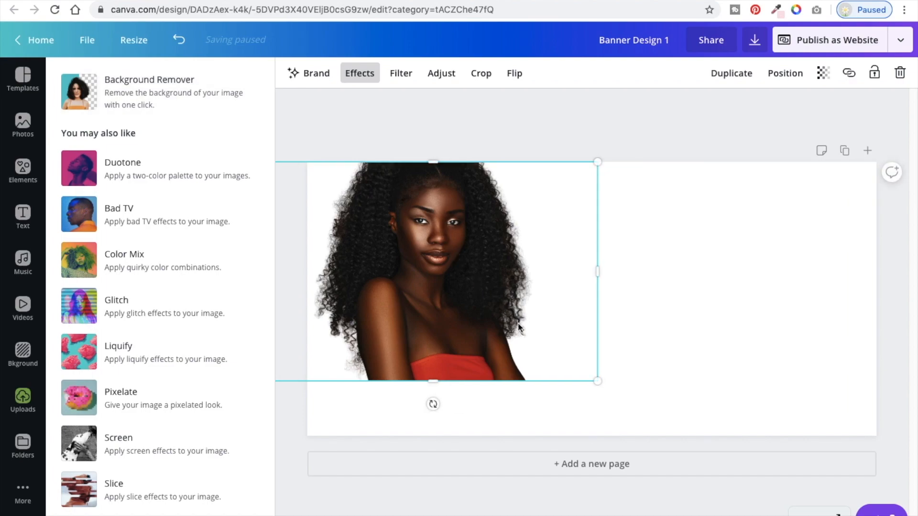
{"action": "left_click_drag", "start_coordinate": [579, 271], "coordinate": [539, 272]}
{"action": "left_click_drag", "start_coordinate": [468, 286], "coordinate": [551, 289]}
{"action": "left_click_drag", "start_coordinate": [359, 275], "coordinate": [398, 277]}
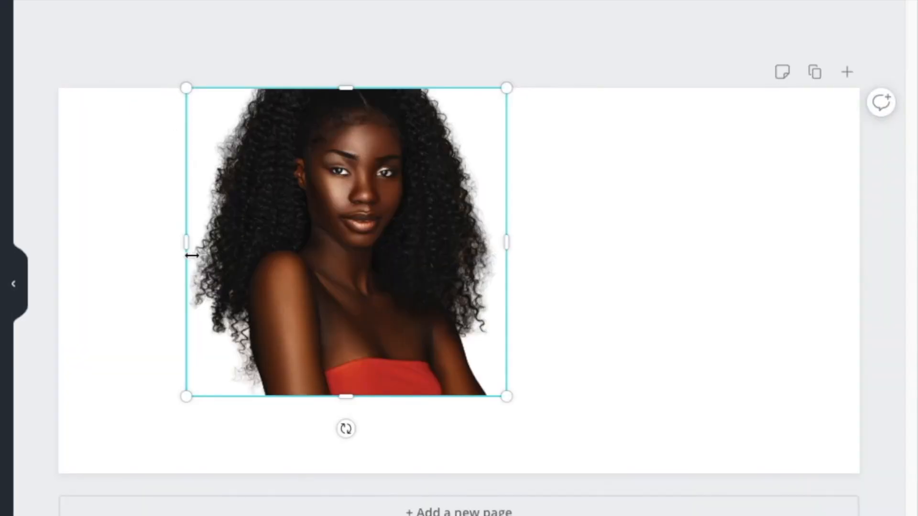
Move the cropped photo to the banner's left edge and enlarge it to fill the full banner height
{"action": "left_click", "coordinate": [618, 234]}
{"action": "left_click_drag", "start_coordinate": [349, 236], "coordinate": [215, 238]}
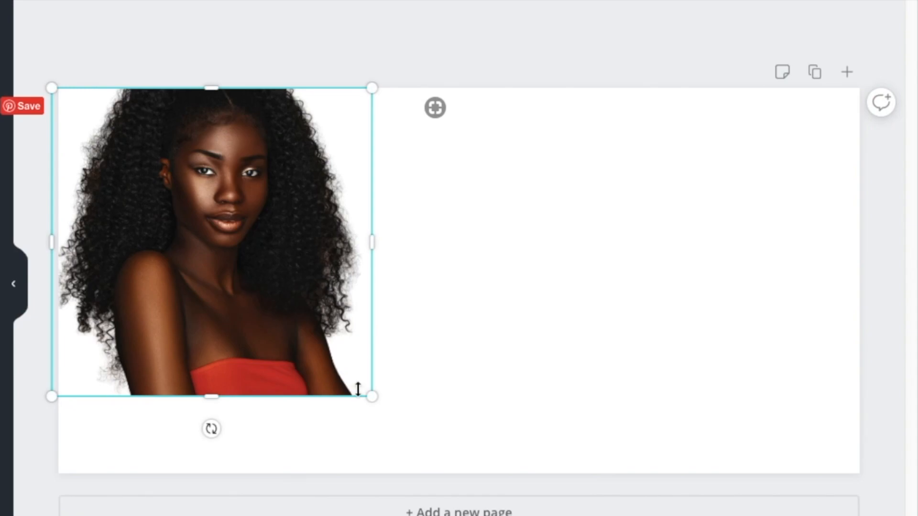
{"action": "left_click_drag", "start_coordinate": [369, 396], "coordinate": [442, 476]}
{"action": "mouse_move", "coordinate": [331, 279]}
{"action": "left_mouse_down"}
{"action": "mouse_move", "coordinate": [242, 282]}
{"action": "mouse_move", "coordinate": [335, 282]}
{"action": "left_mouse_up"}
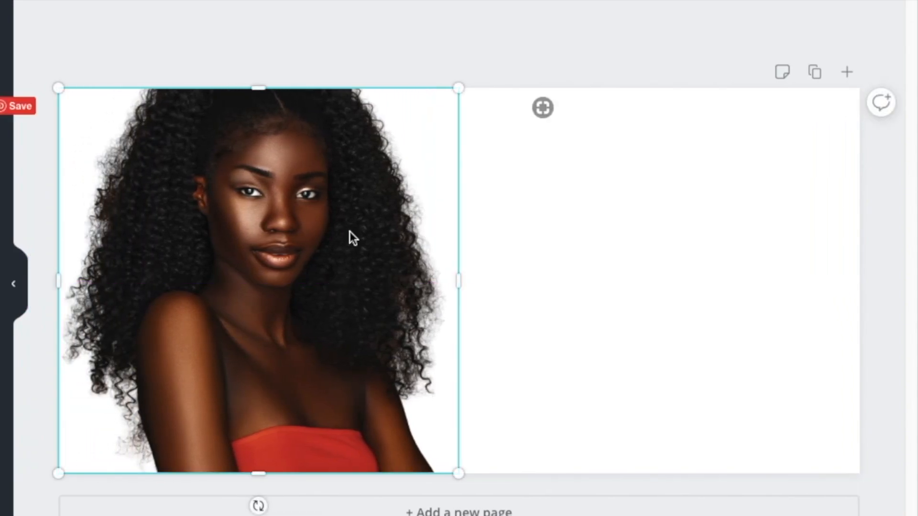
Duplicate the photo, place the copy on the banner's right half and flip it horizontally
{"action": "left_click", "coordinate": [626, 23]}
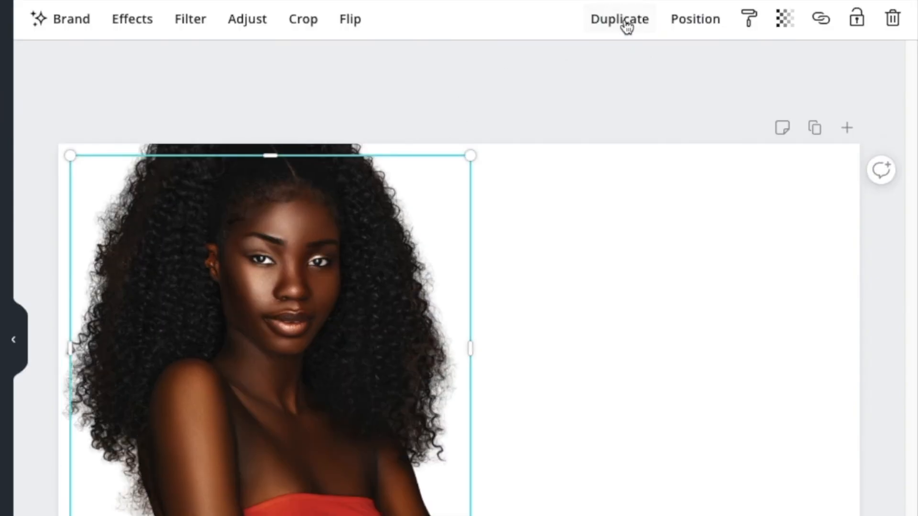
{"action": "left_click_drag", "start_coordinate": [340, 320], "coordinate": [732, 302]}
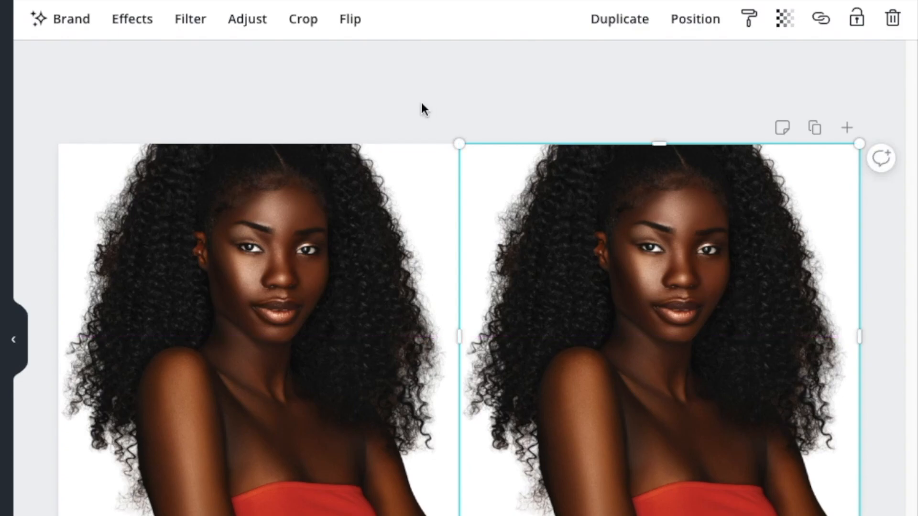
{"action": "left_click", "coordinate": [350, 21]}
{"action": "left_click", "coordinate": [380, 73]}
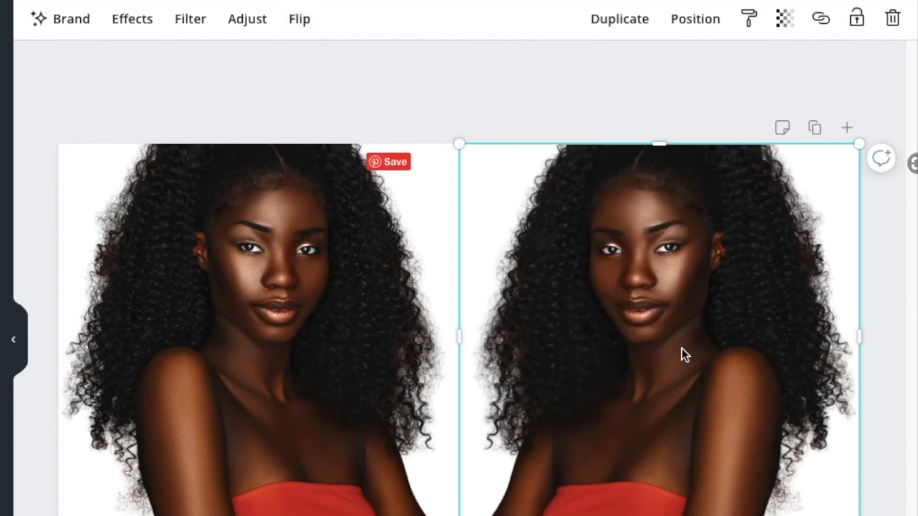
Enlarge the flipped copy so it runs off the banner's right edge, and make it partly transparent
{"action": "left_click_drag", "start_coordinate": [461, 145], "coordinate": [341, 41]}
{"action": "left_click_drag", "start_coordinate": [534, 273], "coordinate": [721, 380]}
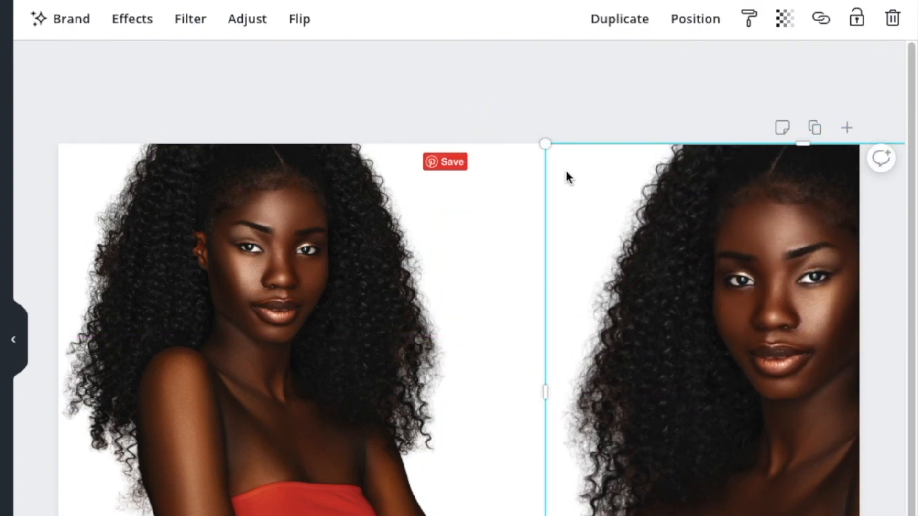
{"action": "left_click_drag", "start_coordinate": [546, 144], "coordinate": [510, 120]}
{"action": "left_click_drag", "start_coordinate": [692, 266], "coordinate": [680, 299]}
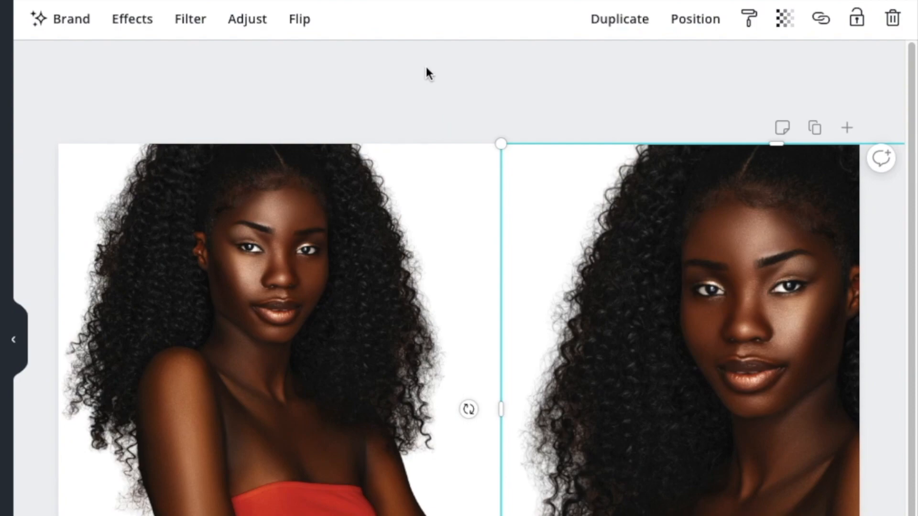
{"action": "left_click", "coordinate": [783, 20]}
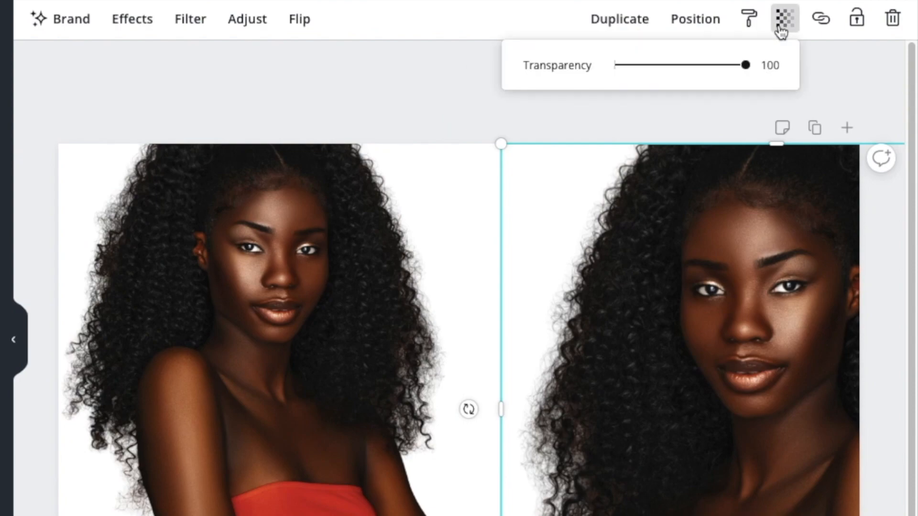
{"action": "left_click_drag", "start_coordinate": [746, 67], "coordinate": [682, 68]}
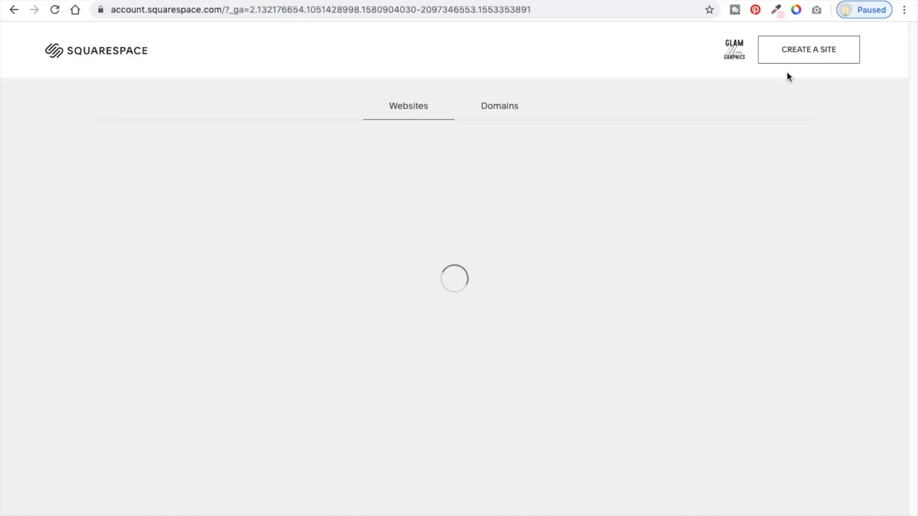
Switch to Squarespace, preview the Hester template and start a new site with that design
{"action": "left_click", "coordinate": [825, 46]}
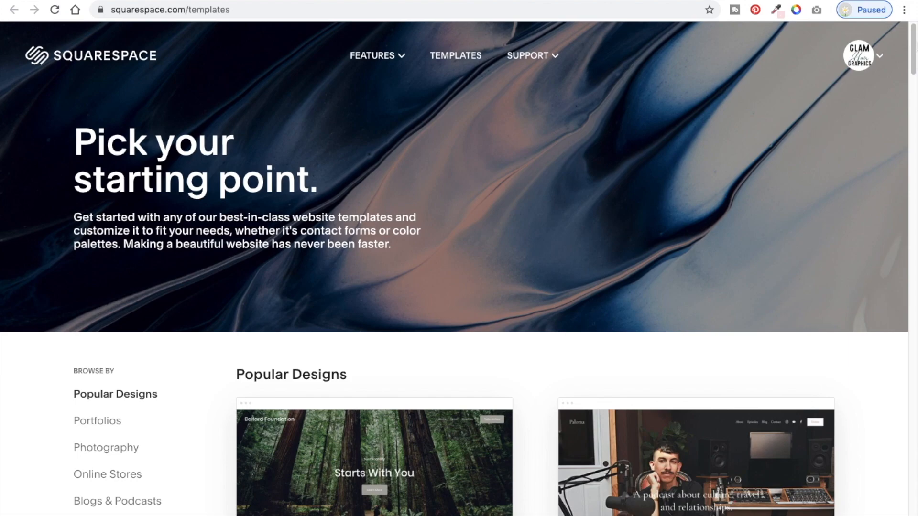
{"action": "scroll", "coordinate": [914, 44], "scroll_direction": "down", "scroll_amount": 1}
{"action": "left_click_drag", "start_coordinate": [914, 44], "coordinate": [904, 225]}
{"action": "mouse_move", "coordinate": [472, 213]}
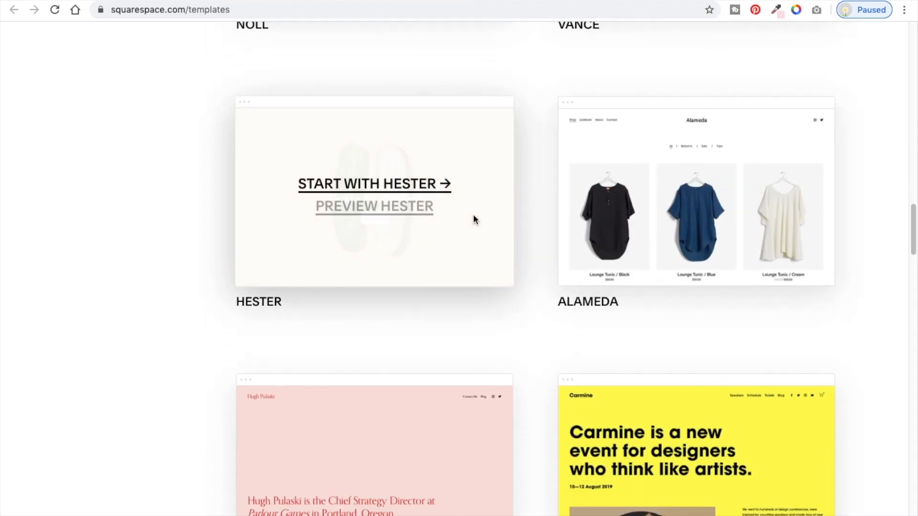
{"action": "left_click", "coordinate": [392, 209]}
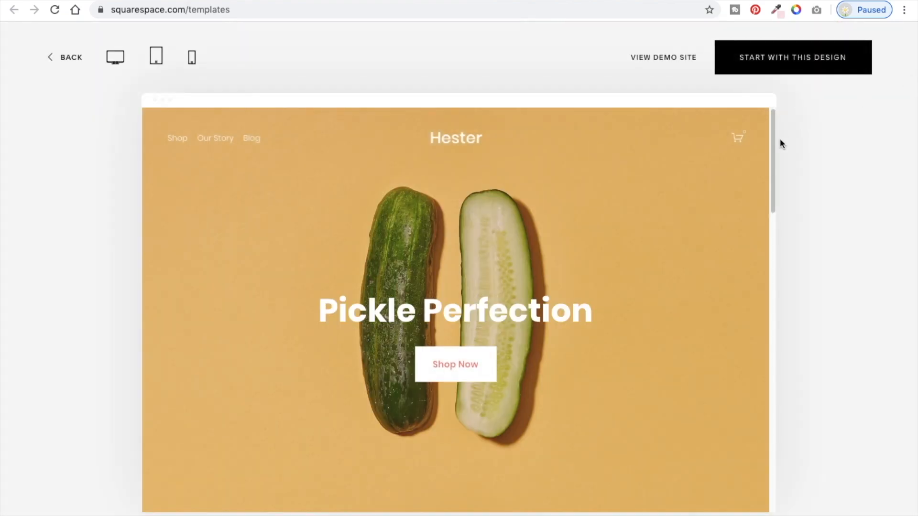
{"action": "mouse_move", "coordinate": [773, 133]}
{"action": "left_mouse_down"}
{"action": "mouse_move", "coordinate": [807, 462]}
{"action": "mouse_move", "coordinate": [788, 125]}
{"action": "left_mouse_up"}
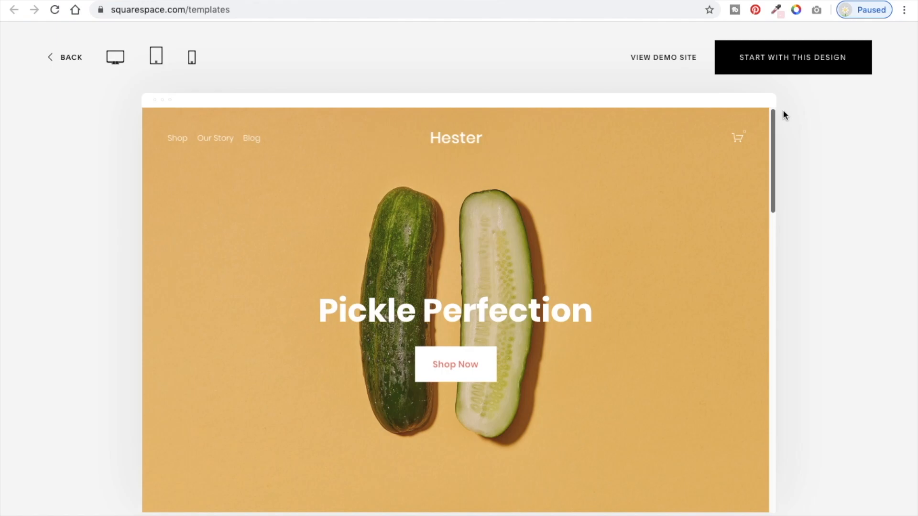
{"action": "left_click", "coordinate": [786, 59]}
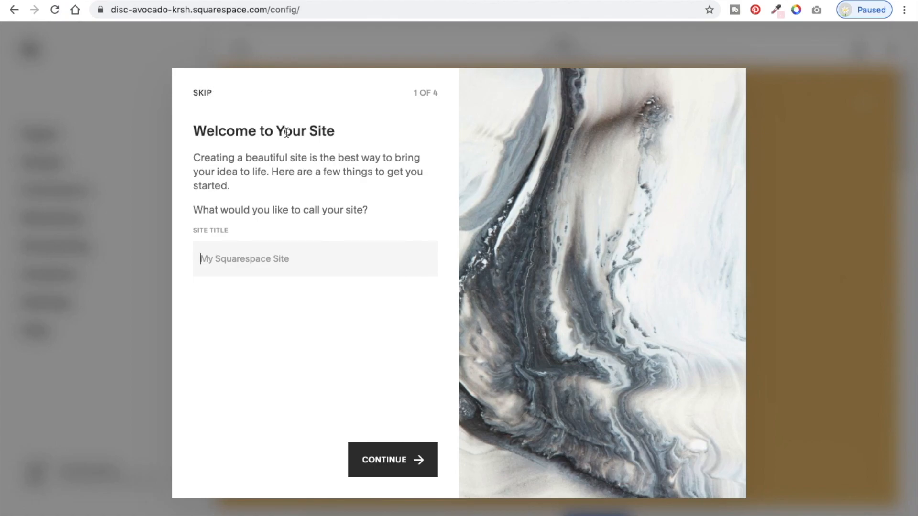
Title the new site Canva Banner and complete the welcome introduction
{"action": "type", "text": "Canva Banner"}
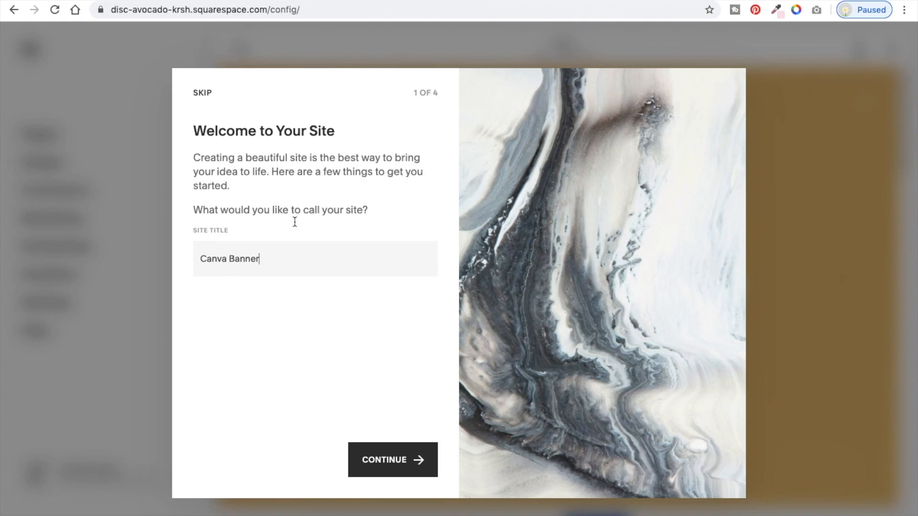
{"action": "left_click", "coordinate": [389, 459]}
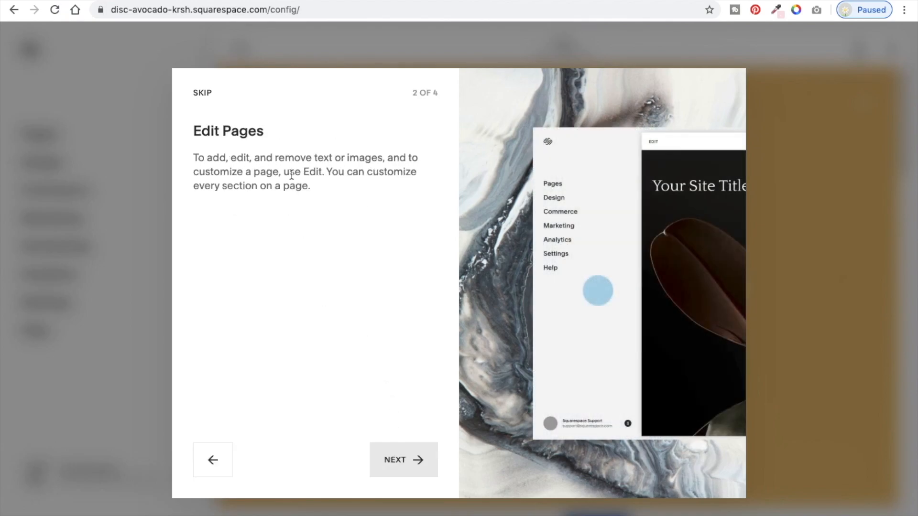
{"action": "left_click", "coordinate": [405, 464]}
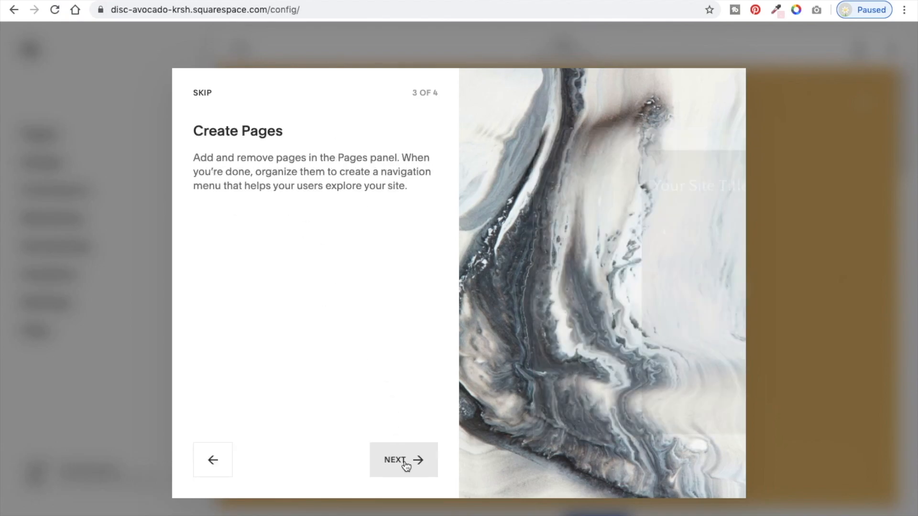
{"action": "left_click", "coordinate": [406, 464]}
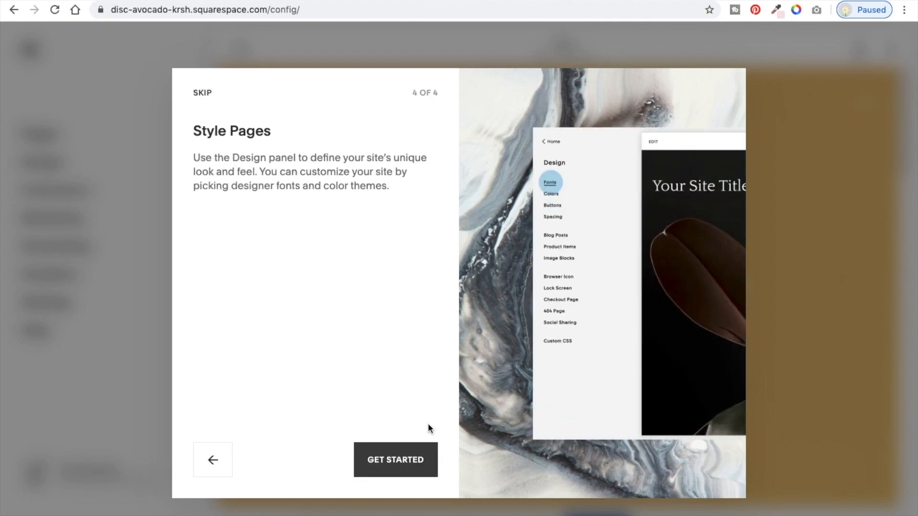
{"action": "left_click", "coordinate": [416, 452]}
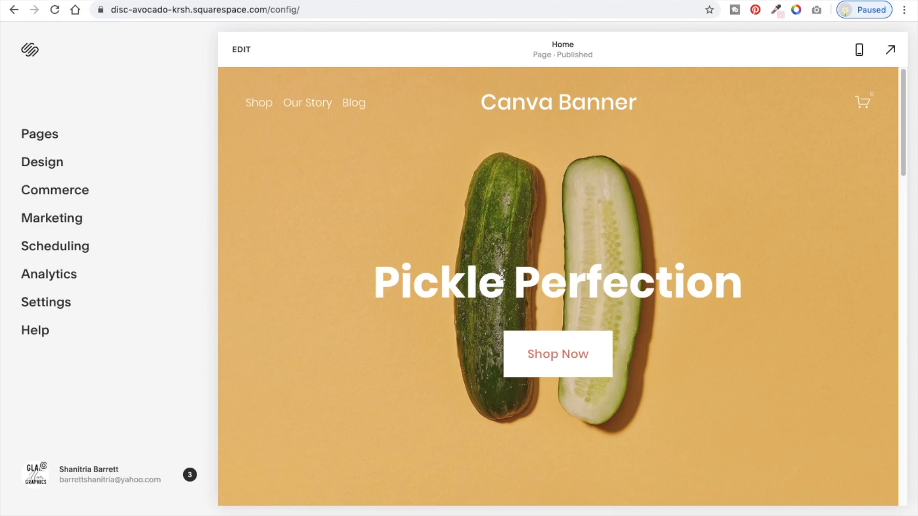
Look over the home page's sections and examine the Product Items design settings
{"action": "scroll", "coordinate": [899, 143], "scroll_direction": "down", "scroll_amount": 10}
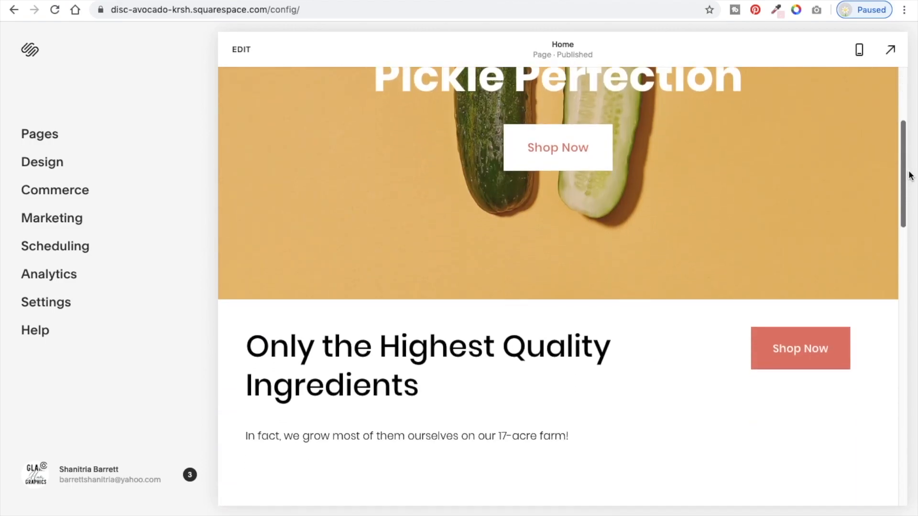
{"action": "scroll", "coordinate": [558, 286], "scroll_direction": "down", "scroll_amount": 15}
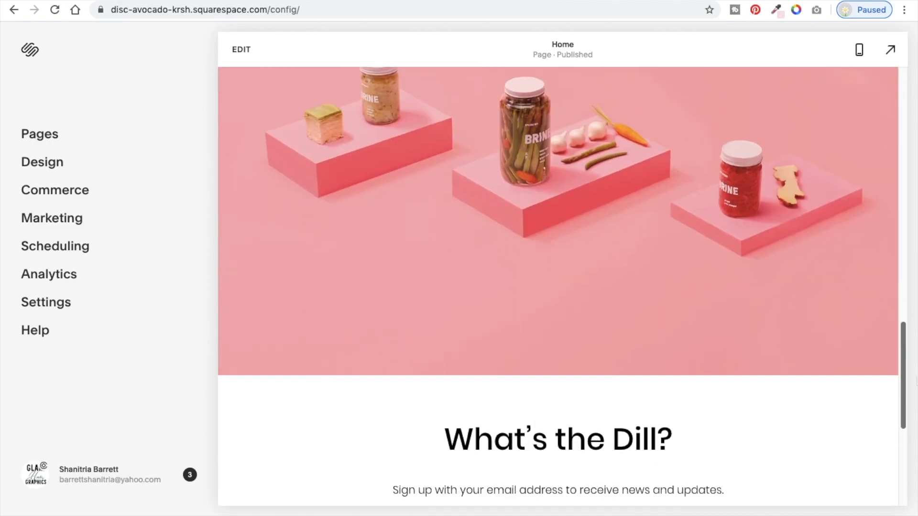
{"action": "scroll", "coordinate": [899, 163], "scroll_direction": "up", "scroll_amount": 20}
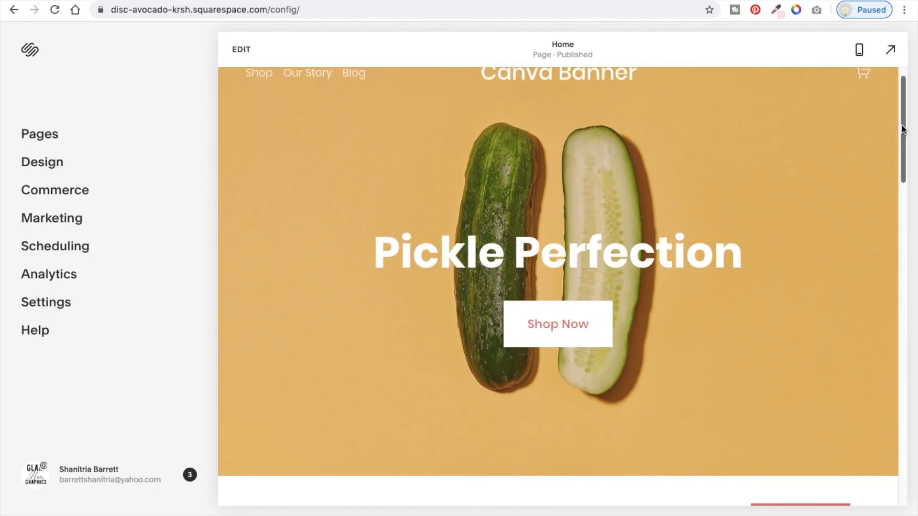
{"action": "left_click", "coordinate": [53, 165]}
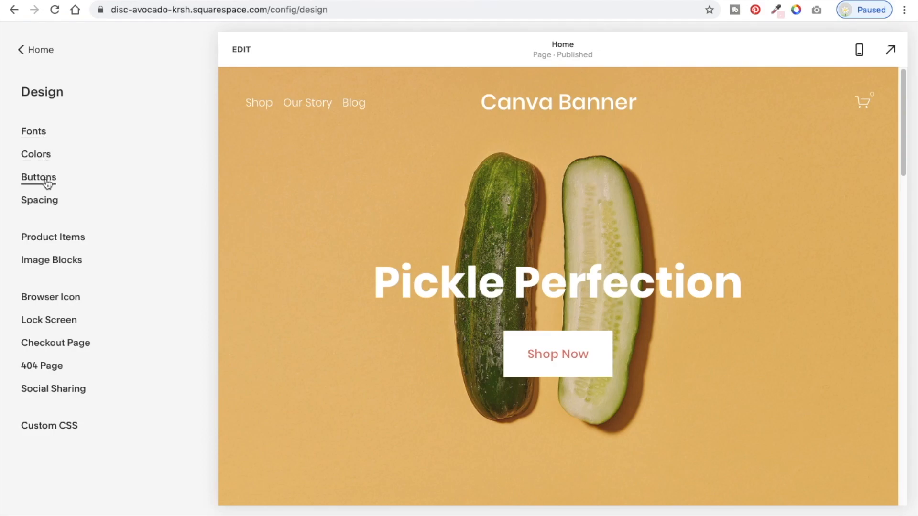
{"action": "left_click", "coordinate": [51, 244]}
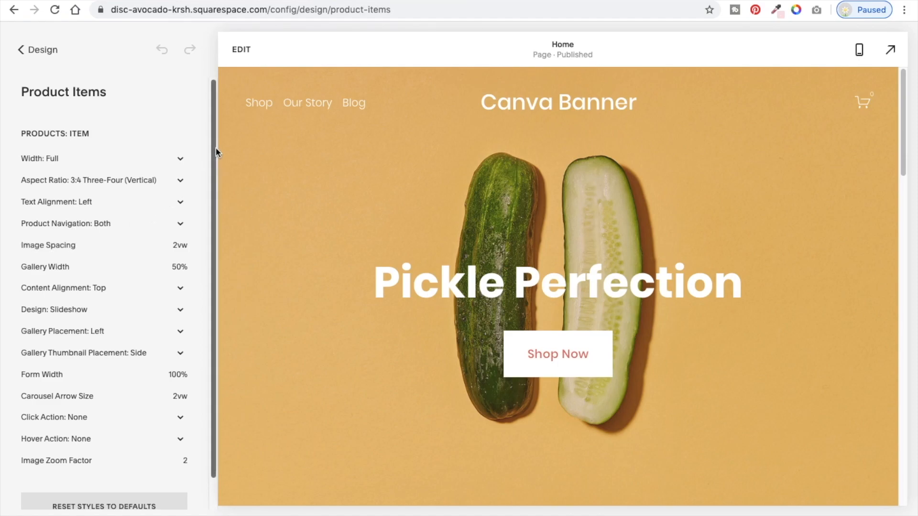
{"action": "left_click_drag", "start_coordinate": [216, 151], "coordinate": [215, 177]}
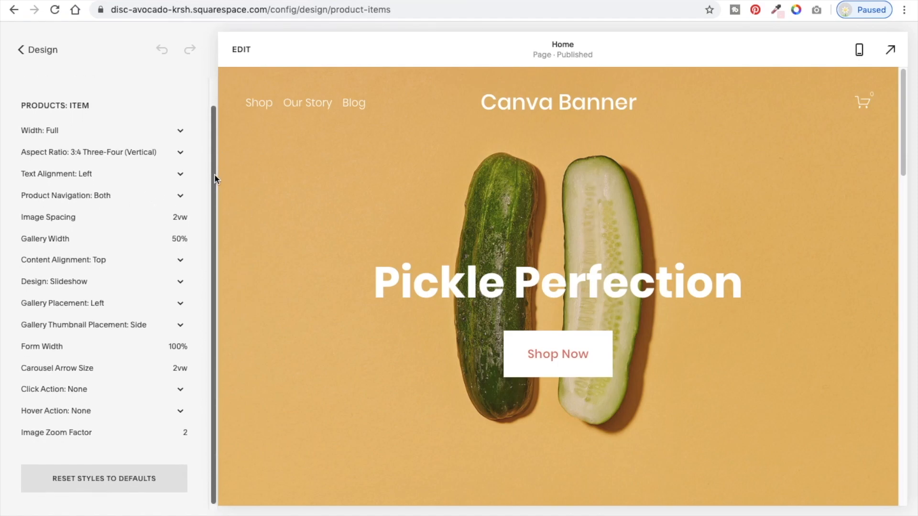
{"action": "left_click", "coordinate": [172, 158]}
{"action": "left_click", "coordinate": [194, 95]}
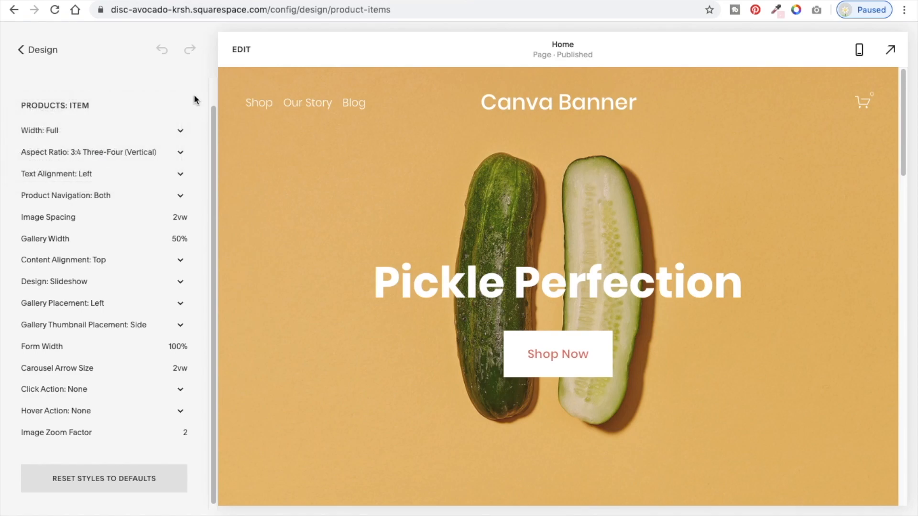
{"action": "left_click", "coordinate": [184, 134]}
{"action": "left_click", "coordinate": [199, 110]}
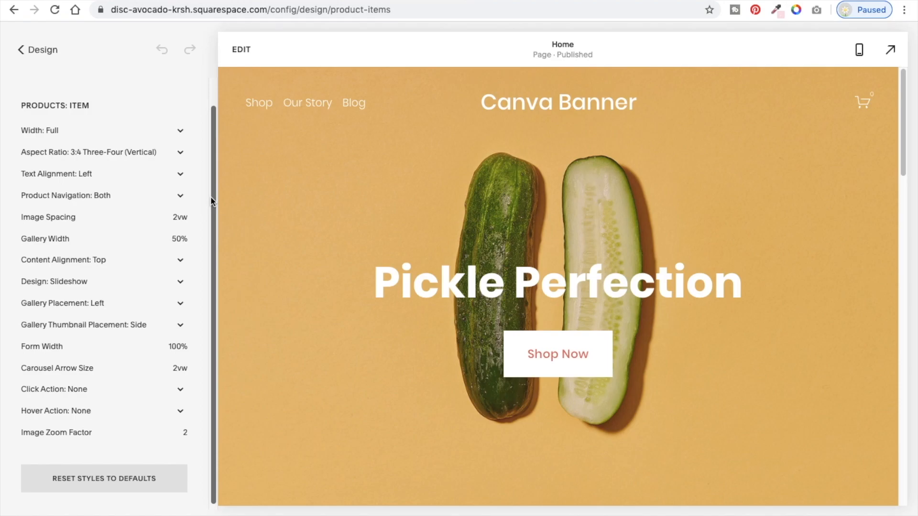
{"action": "left_click", "coordinate": [27, 56]}
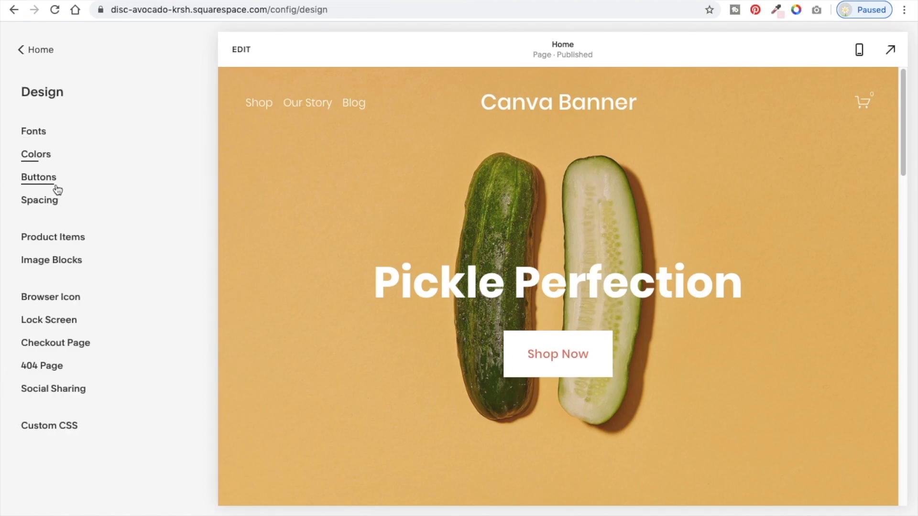
Set the site's maximum page width to 1350 in the site spacing settings
{"action": "left_click", "coordinate": [57, 208]}
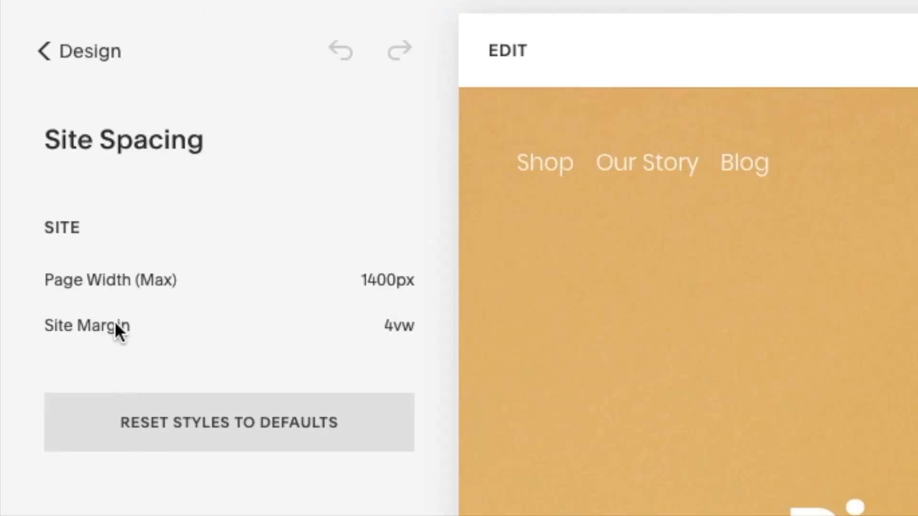
{"action": "mouse_move", "coordinate": [59, 158]}
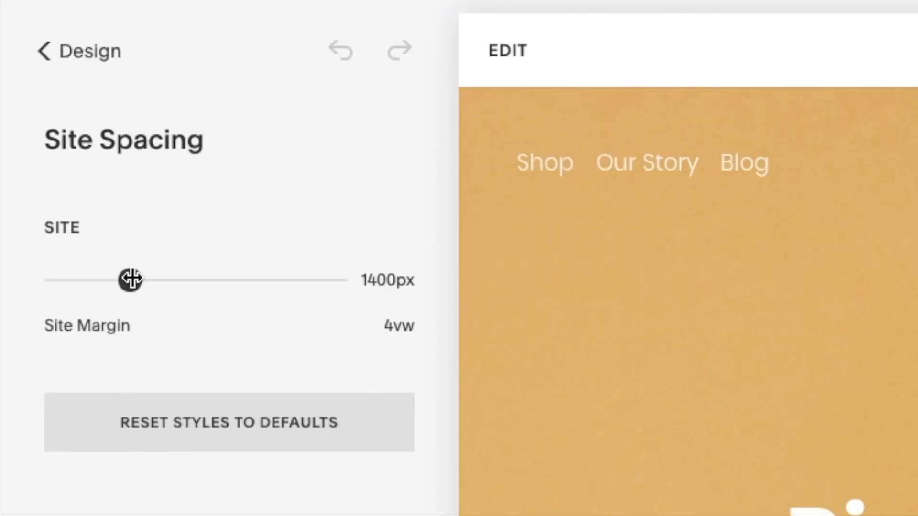
{"action": "left_click", "coordinate": [101, 278]}
{"action": "left_click_drag", "start_coordinate": [101, 279], "coordinate": [116, 280]}
{"action": "left_click", "coordinate": [375, 283]}
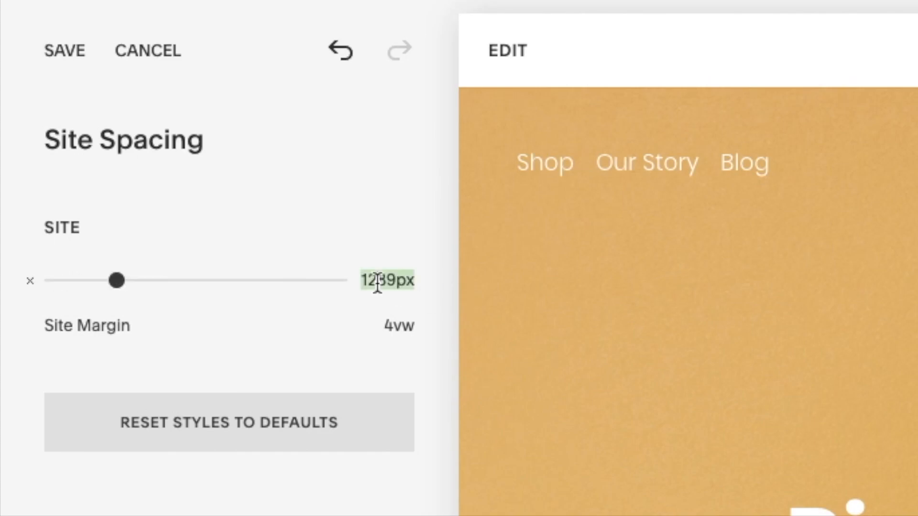
{"action": "type", "text": "1350"}
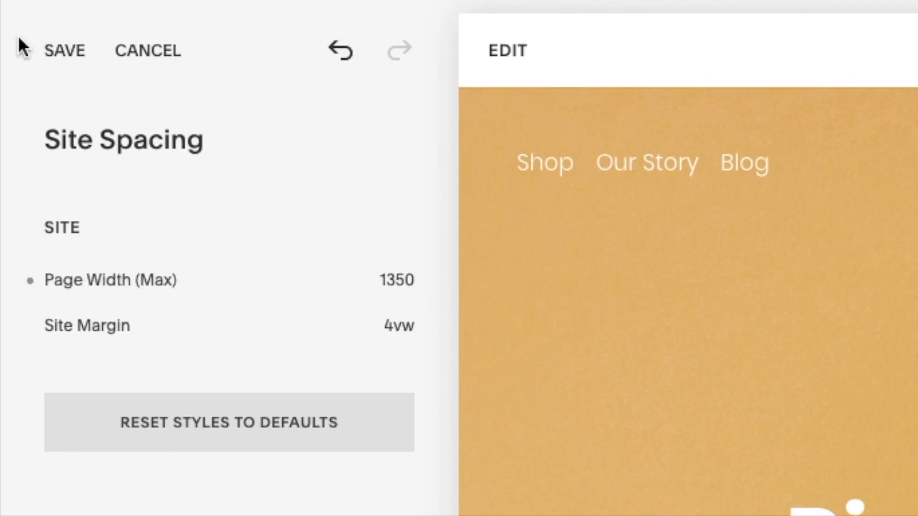
Save the site spacing and remove the cucumber background image from the home page's first section
{"action": "left_click", "coordinate": [54, 52]}
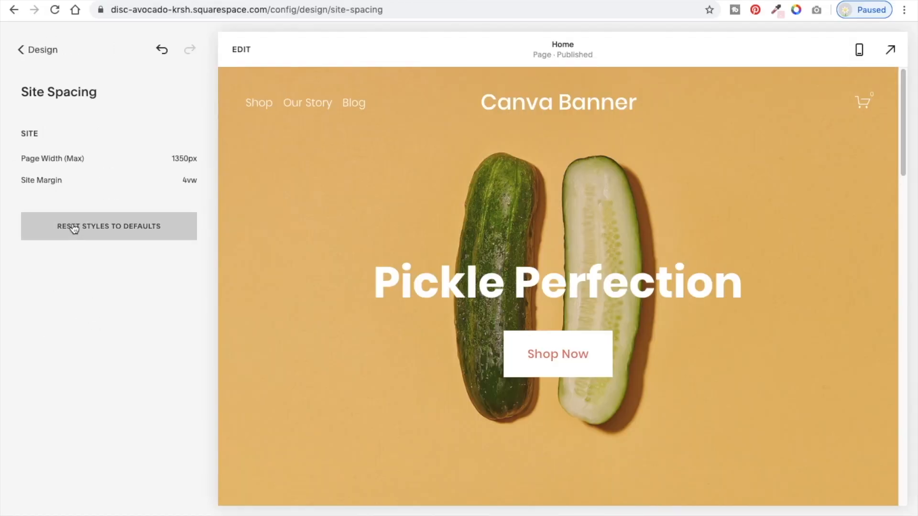
{"action": "left_click", "coordinate": [23, 56]}
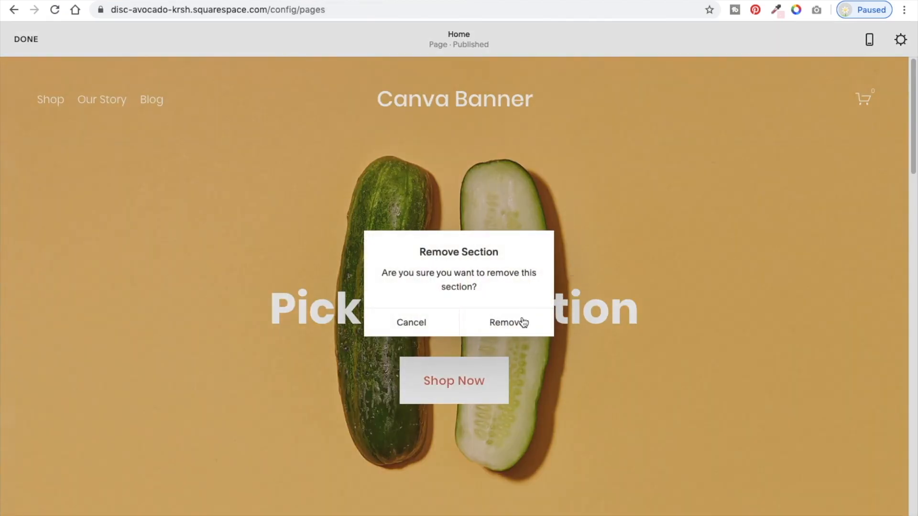
{"action": "left_click", "coordinate": [396, 329]}
{"action": "left_click", "coordinate": [803, 172]}
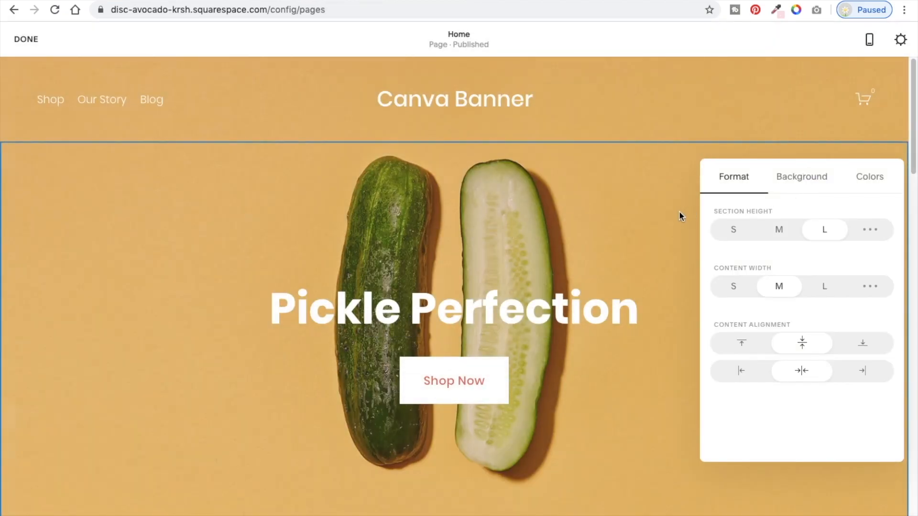
{"action": "left_click", "coordinate": [803, 184]}
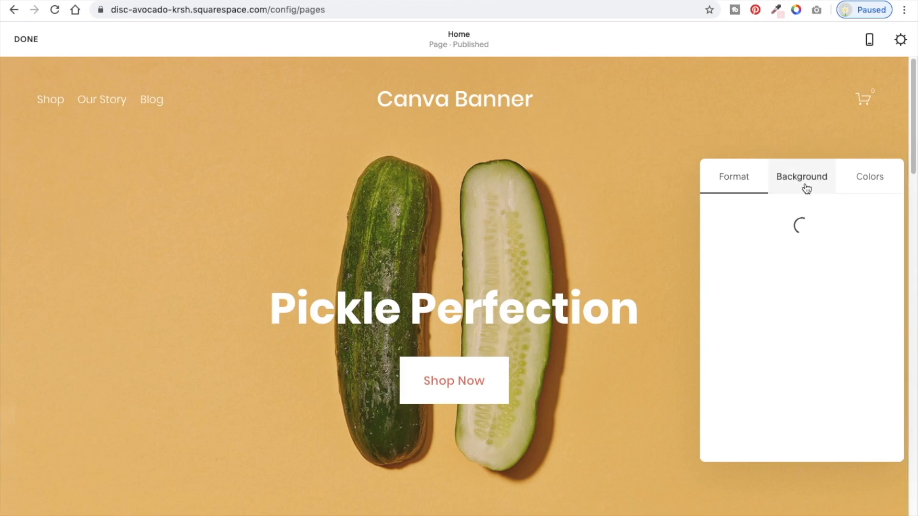
{"action": "left_click", "coordinate": [865, 370]}
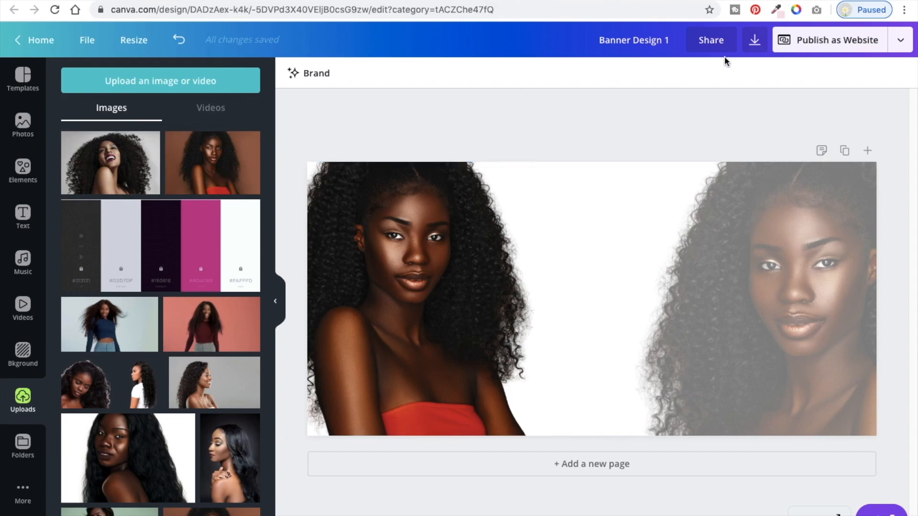
Switch to Canva and download Banner Design 1 as a PNG at its original size
{"action": "left_click", "coordinate": [755, 42]}
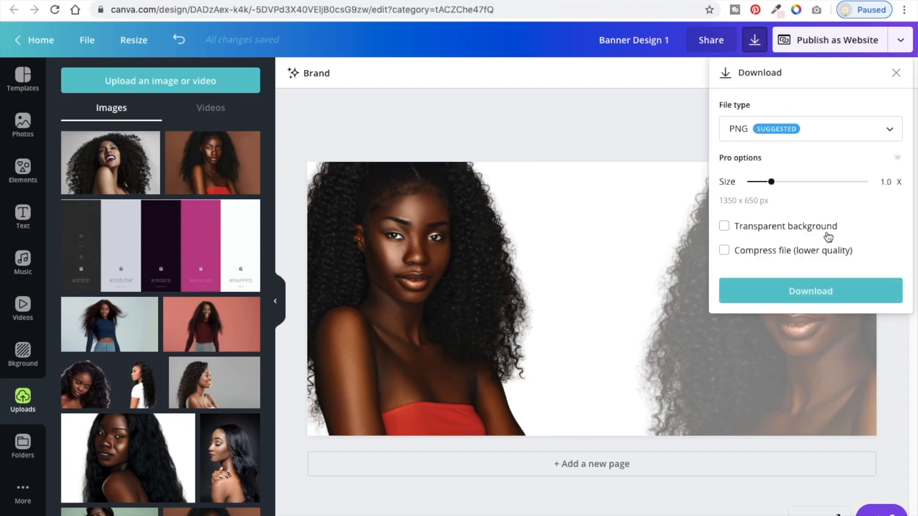
{"action": "left_click", "coordinate": [875, 292]}
{"action": "left_click", "coordinate": [875, 294]}
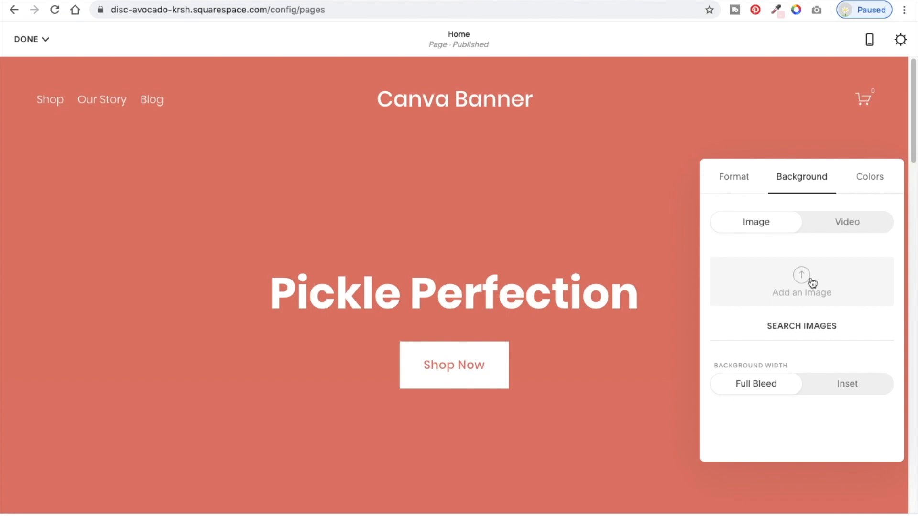
In Squarespace, add the downloaded banner as the section's full-bleed background image and set its overlay opacity to 0%
{"action": "left_click", "coordinate": [812, 283]}
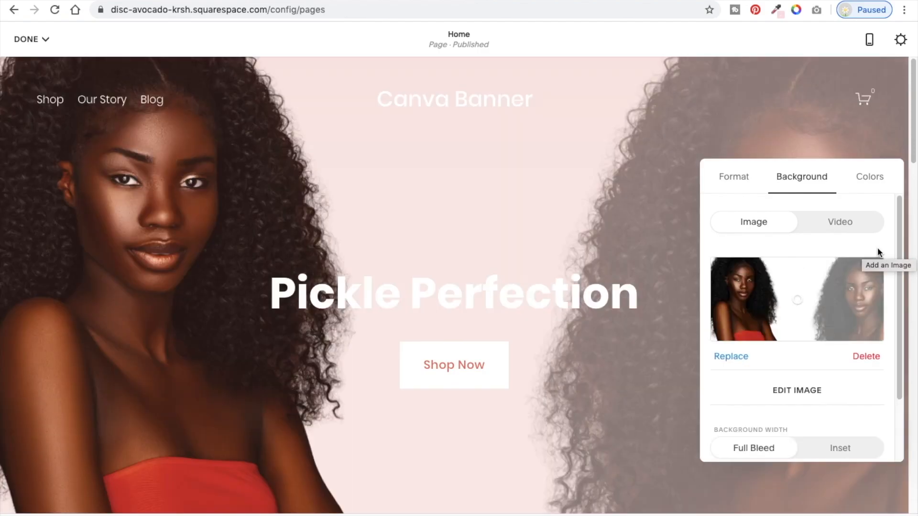
{"action": "left_click", "coordinate": [836, 453]}
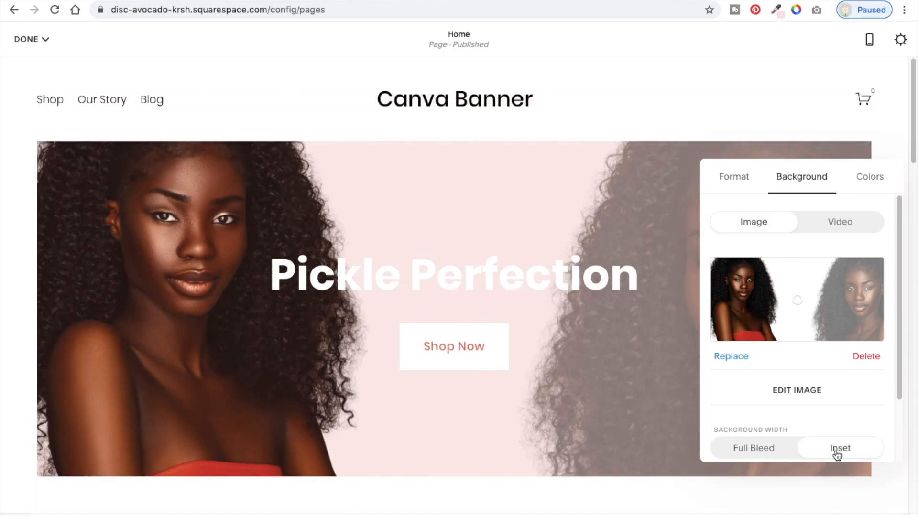
{"action": "left_click", "coordinate": [765, 458]}
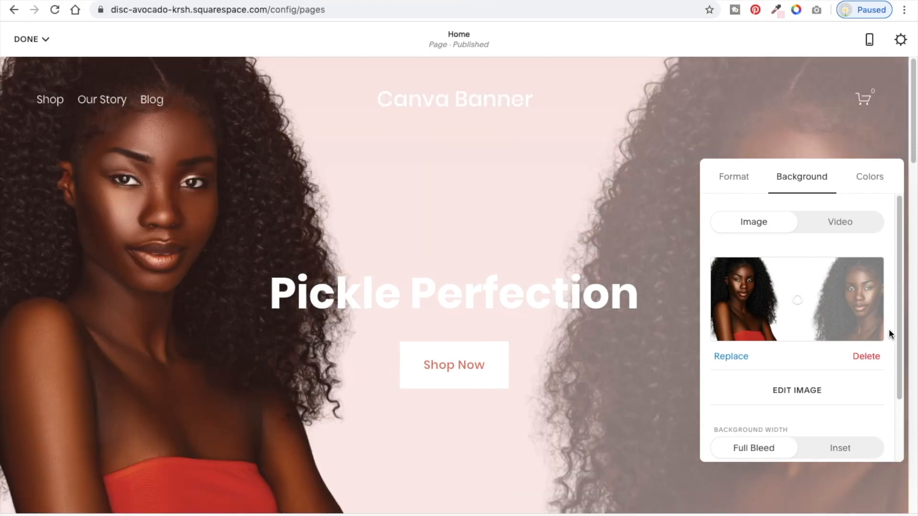
{"action": "scroll", "coordinate": [898, 333], "scroll_direction": "down", "scroll_amount": 3}
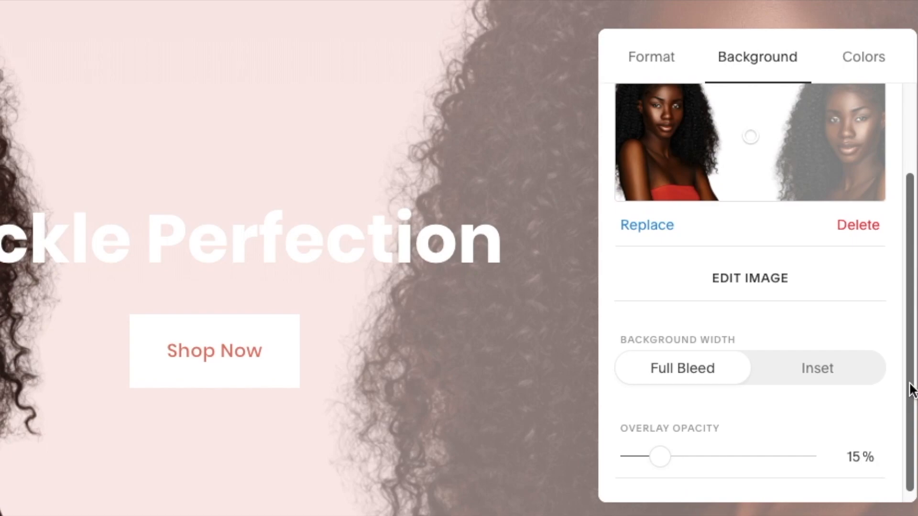
{"action": "left_click_drag", "start_coordinate": [662, 447], "coordinate": [608, 451]}
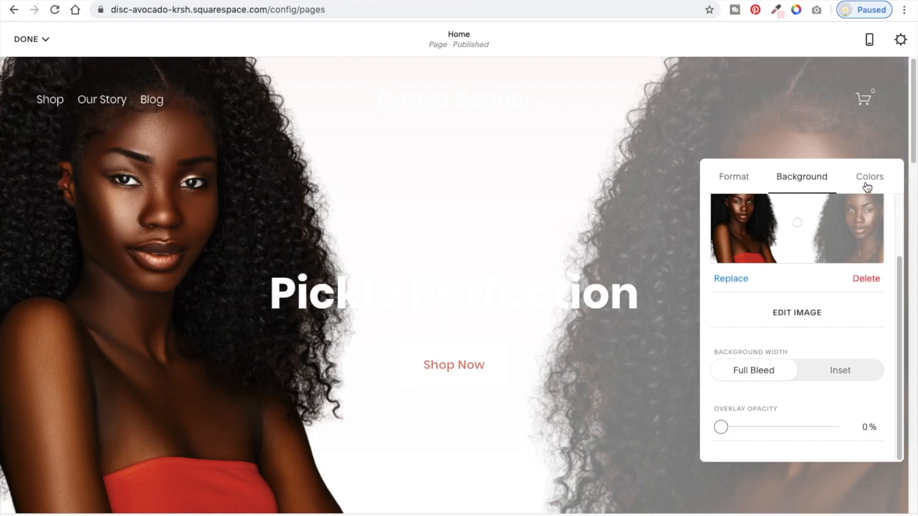
Give the banner section a color theme with a red heading and red button, and save the page
{"action": "left_click", "coordinate": [866, 187]}
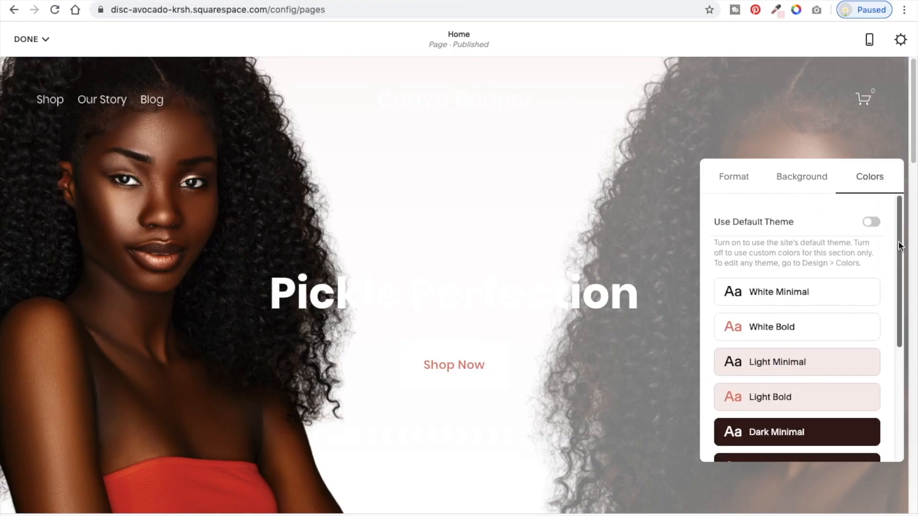
{"action": "left_click_drag", "start_coordinate": [899, 242], "coordinate": [900, 352]}
{"action": "mouse_move", "coordinate": [914, 117]}
{"action": "left_mouse_down"}
{"action": "mouse_move", "coordinate": [913, 140]}
{"action": "mouse_move", "coordinate": [914, 118]}
{"action": "left_mouse_up"}
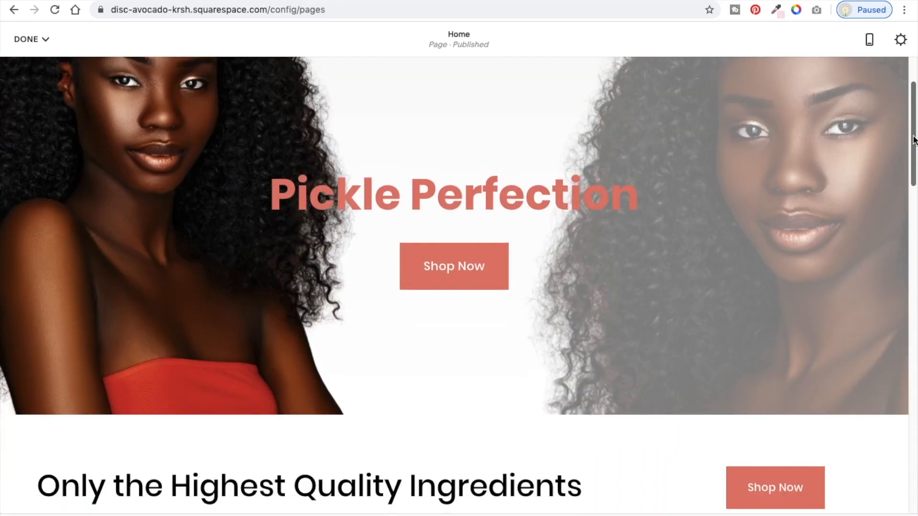
{"action": "left_click", "coordinate": [28, 38]}
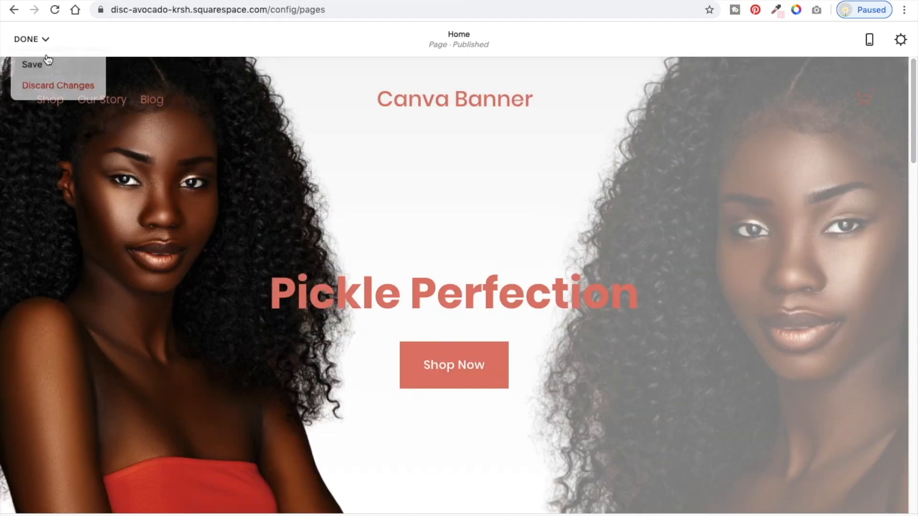
{"action": "left_click", "coordinate": [32, 65]}
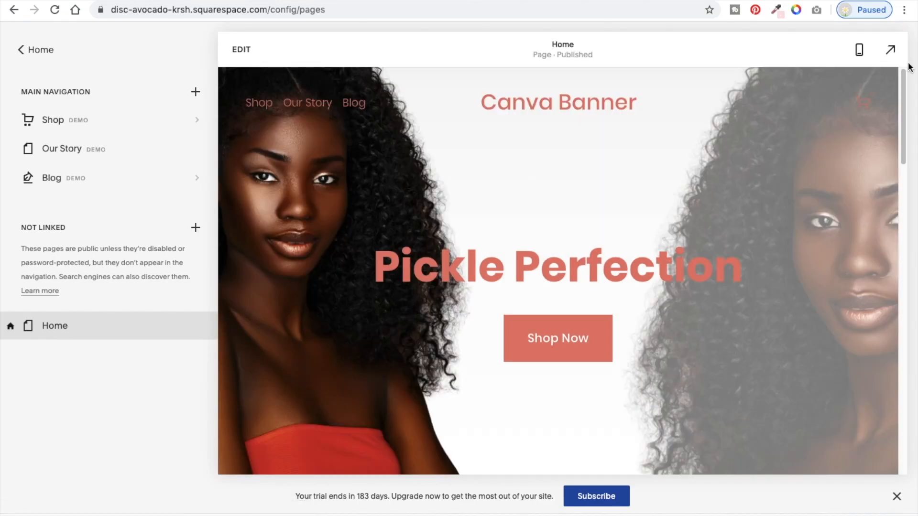
Preview the home page at full size and examine how the banner image fits behind the heading
{"action": "left_click", "coordinate": [890, 50]}
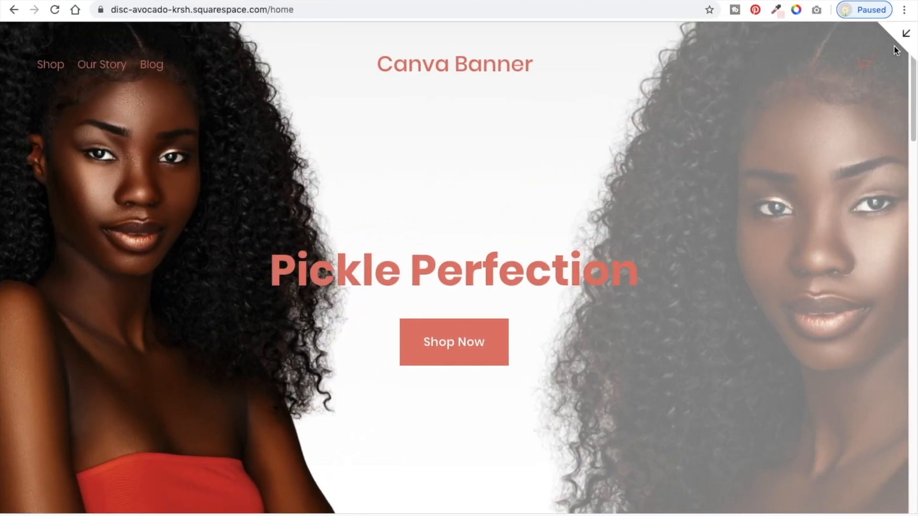
{"action": "scroll", "coordinate": [914, 139], "scroll_direction": "down", "scroll_amount": 3}
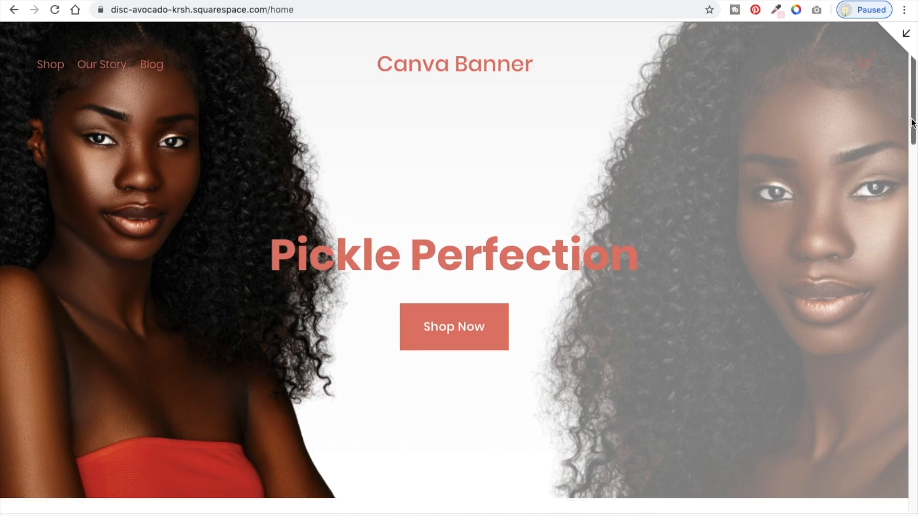
{"action": "left_click_drag", "start_coordinate": [913, 139], "coordinate": [891, 78]}
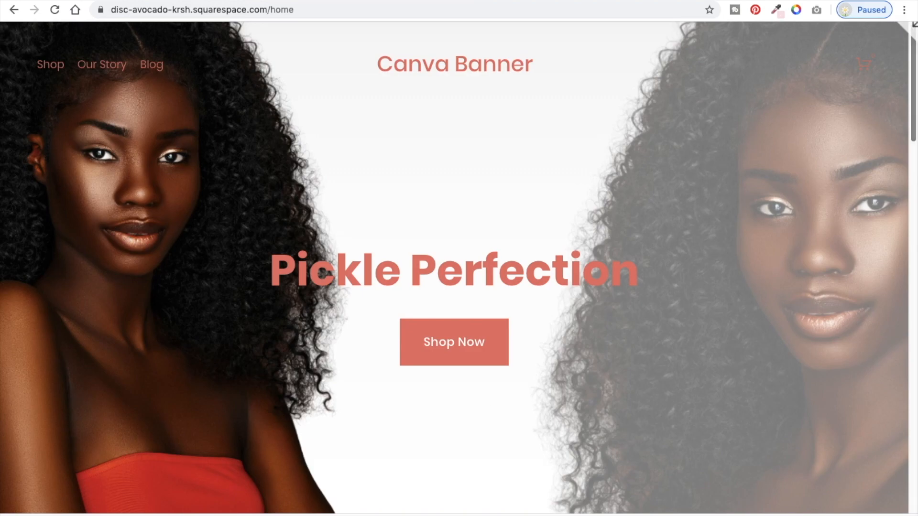
{"action": "left_click_drag", "start_coordinate": [916, 514], "coordinate": [916, 515]}
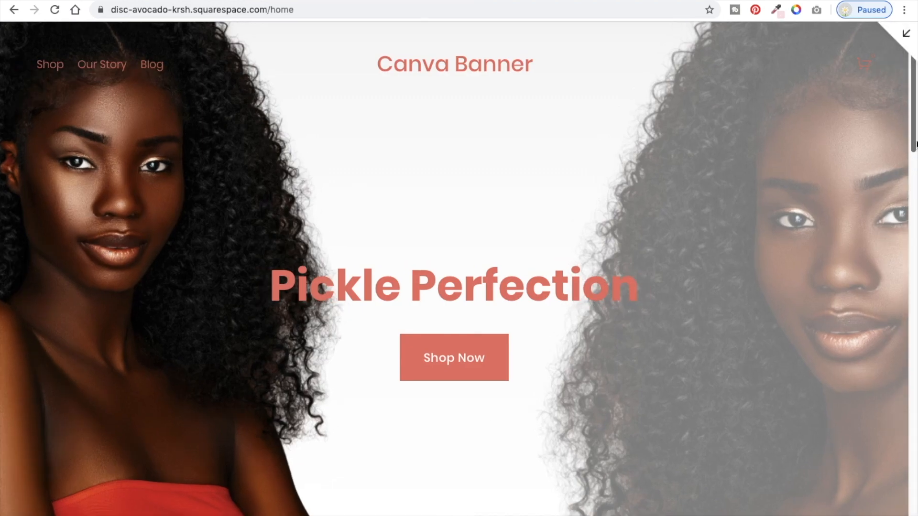
{"action": "left_click_drag", "start_coordinate": [913, 139], "coordinate": [916, 114]}
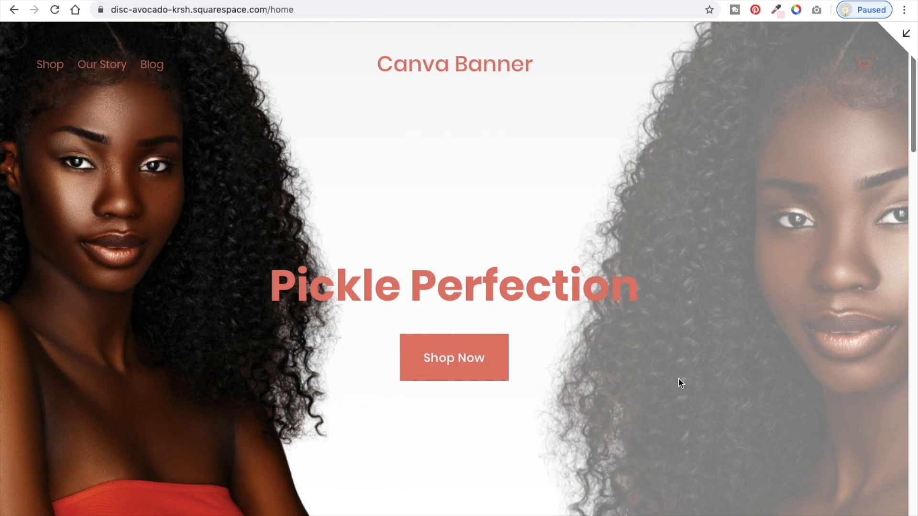
{"action": "key", "text": "Escape"}
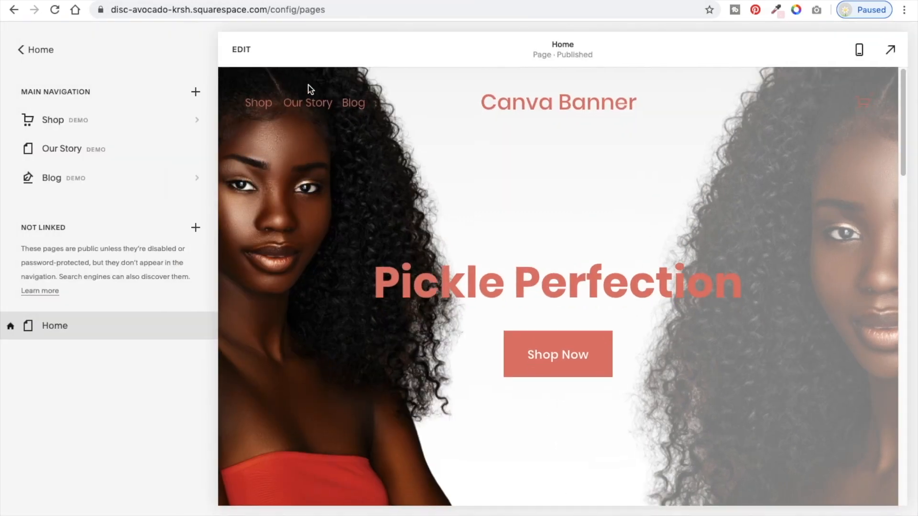
Edit the home page and replace the Pickle Perfection heading with "Shop Now. Pay Later." split over two lines
{"action": "left_click", "coordinate": [241, 49]}
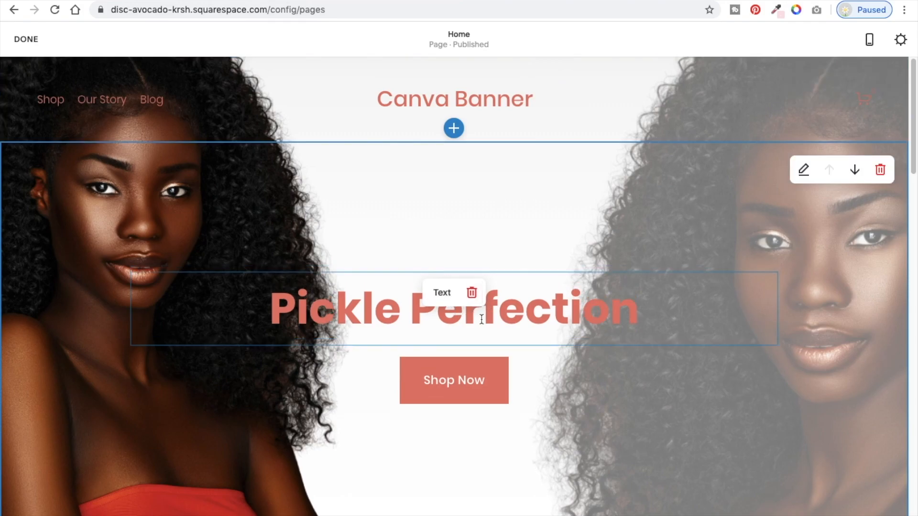
{"action": "left_click", "coordinate": [481, 319]}
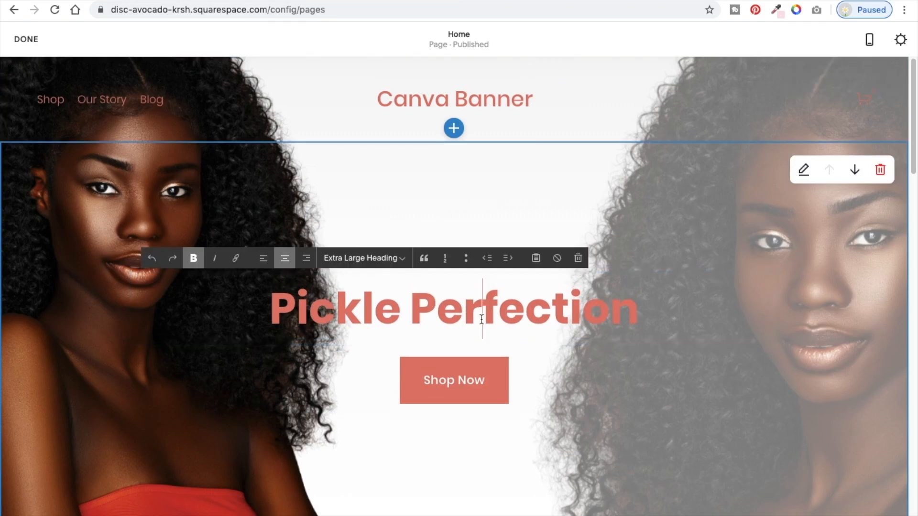
{"action": "triple_click", "coordinate": [482, 319]}
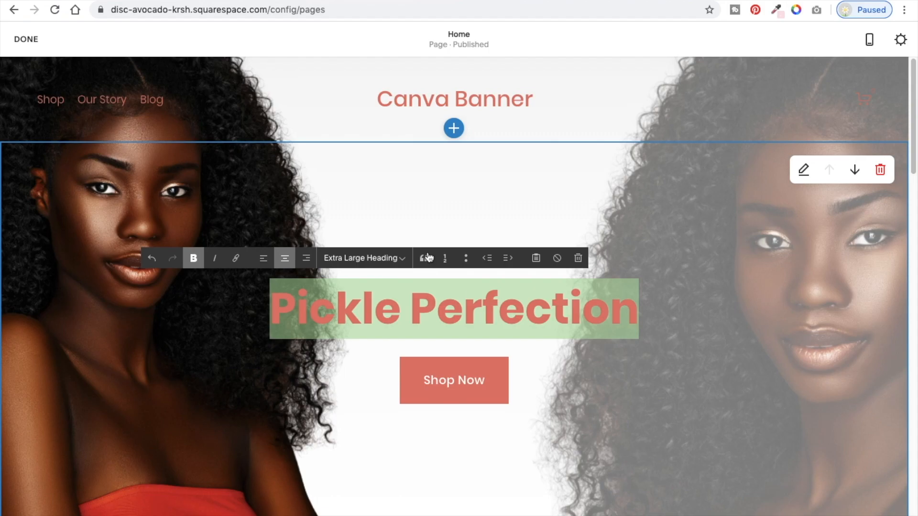
{"action": "left_click", "coordinate": [399, 245]}
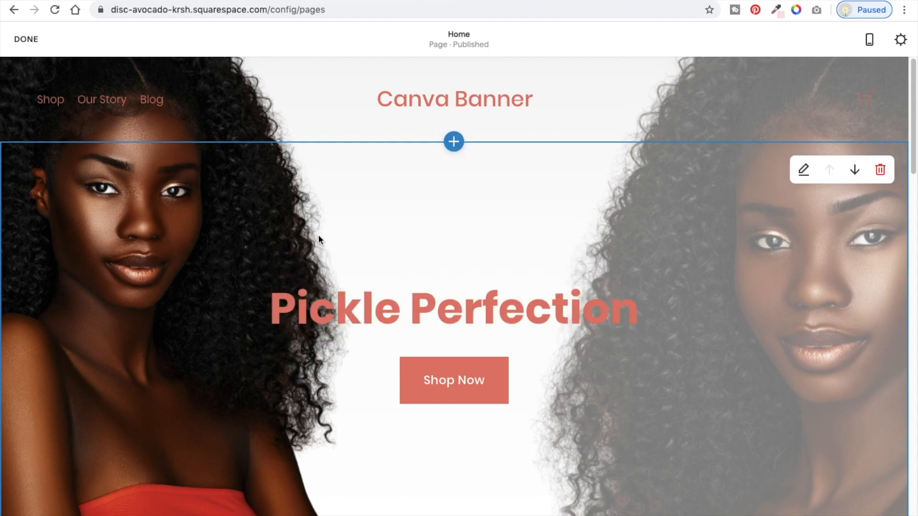
{"action": "triple_click", "coordinate": [418, 315]}
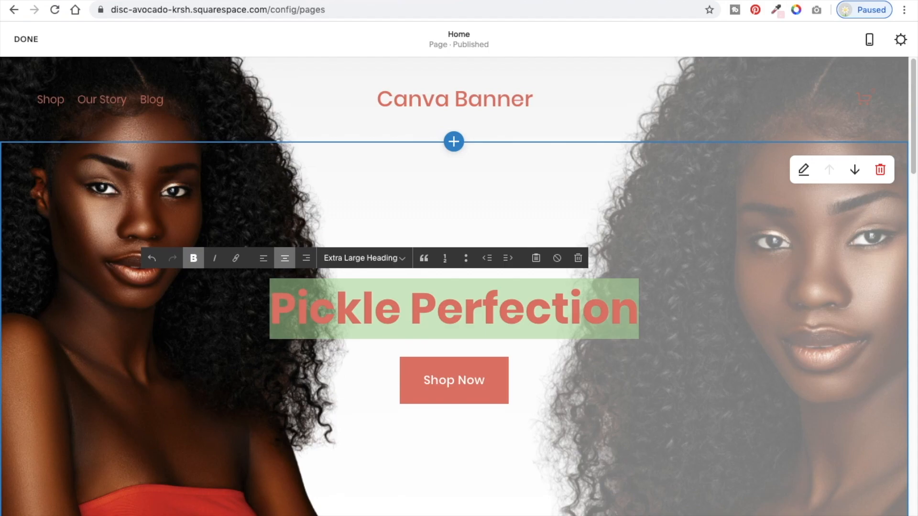
{"action": "type", "text": "Shop Now"}
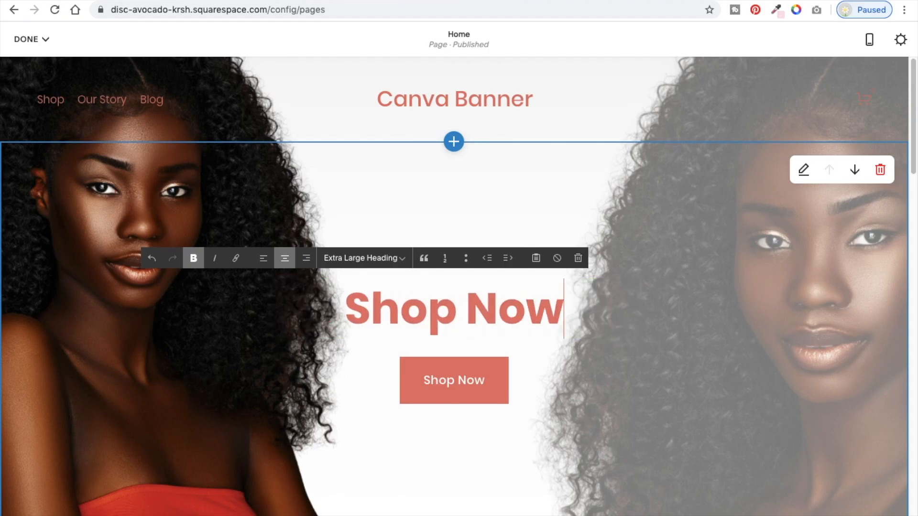
{"action": "type", "text": ". Pay L"}
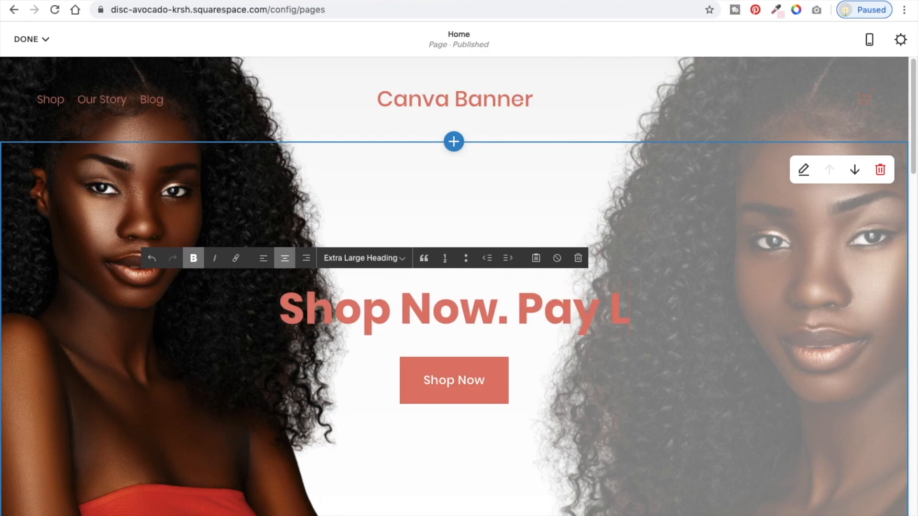
{"action": "type", "text": "ater"}
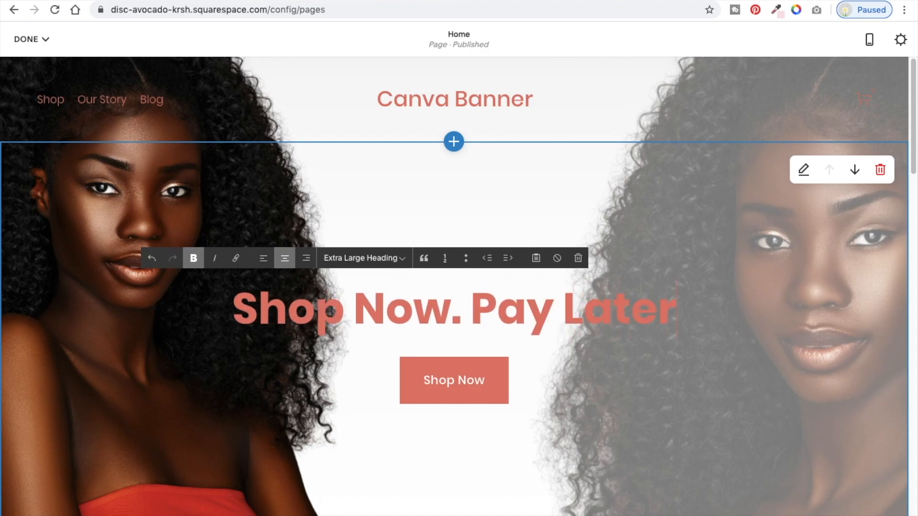
{"action": "type", "text": "."}
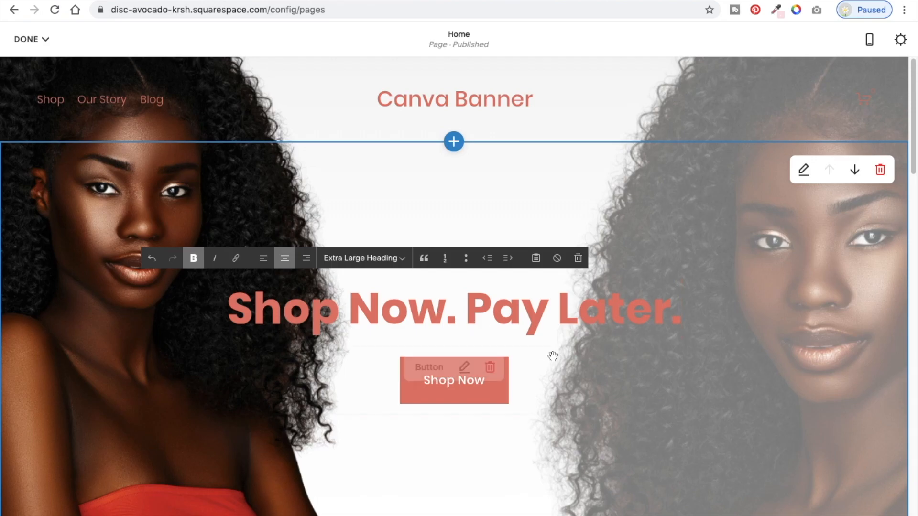
{"action": "key", "text": "shift+Return"}
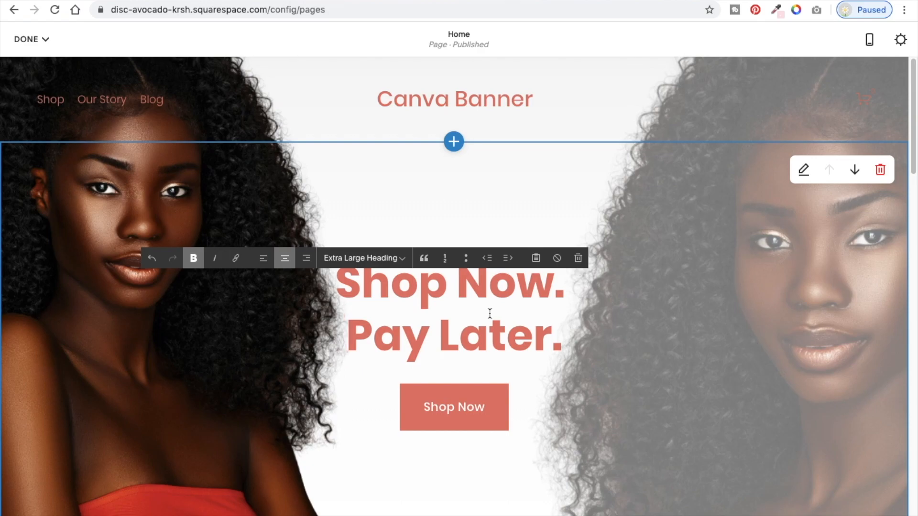
{"action": "triple_click", "coordinate": [539, 340]}
{"action": "left_click", "coordinate": [634, 341]}
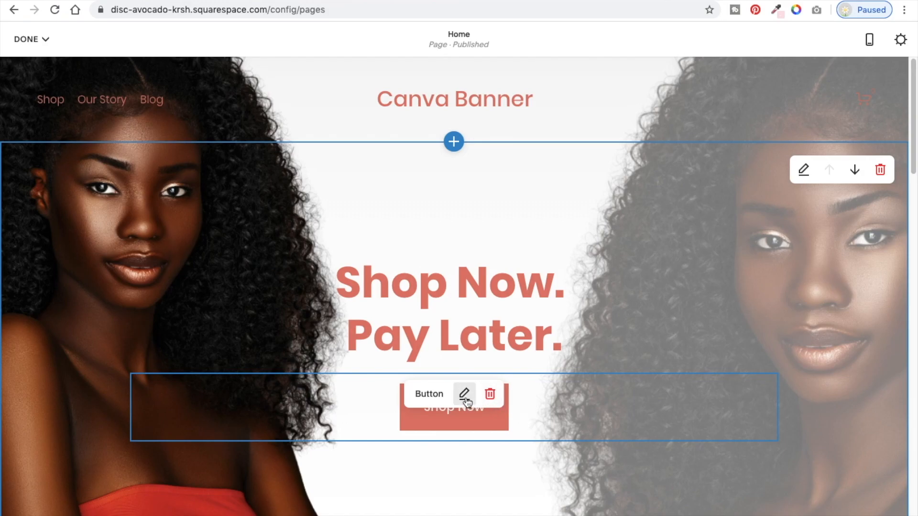
Set the size of the banner's Shop Now button to Medium
{"action": "left_click", "coordinate": [464, 394]}
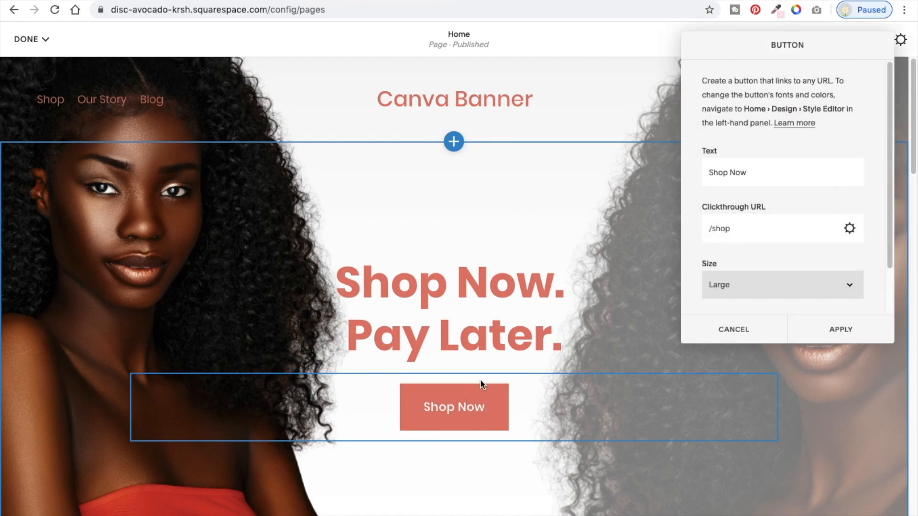
{"action": "left_click", "coordinate": [771, 285]}
{"action": "left_click", "coordinate": [762, 274]}
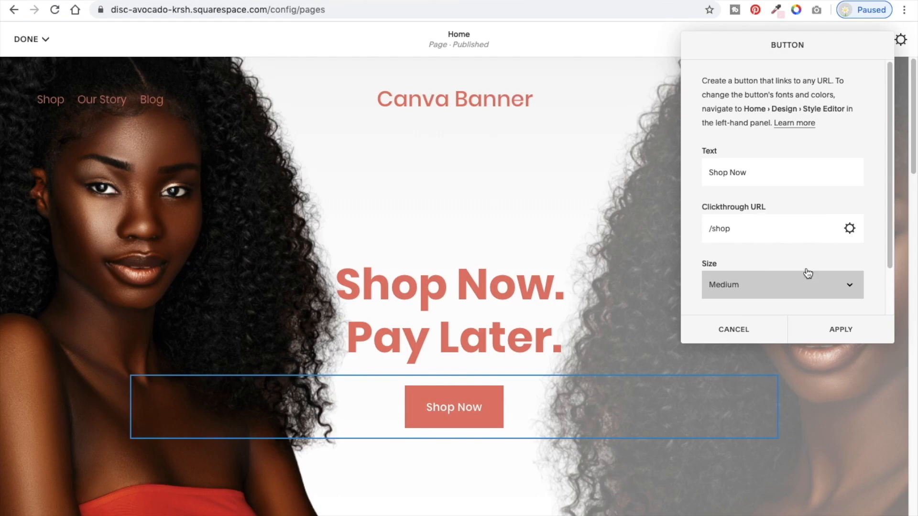
Apply the Shop Now button settings, save the home page, and check the banner in the mobile preview
{"action": "left_click_drag", "start_coordinate": [890, 213], "coordinate": [897, 265]}
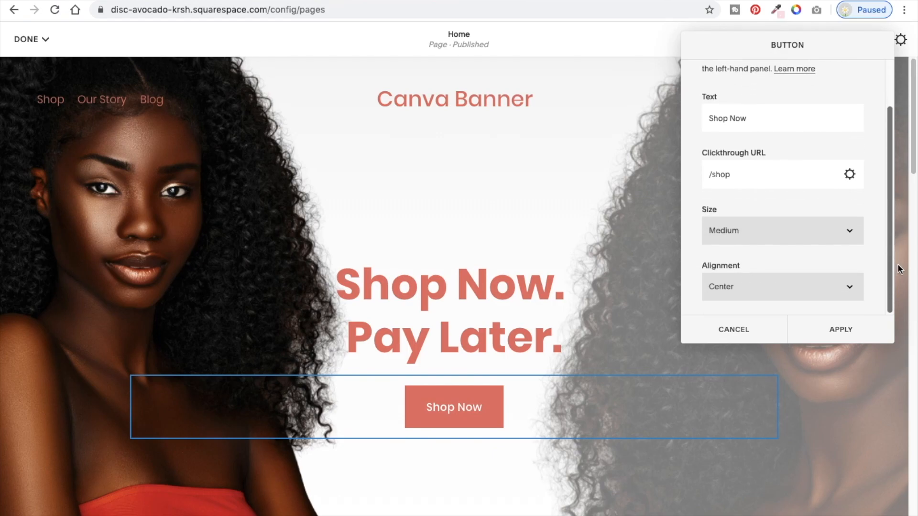
{"action": "left_click", "coordinate": [840, 328]}
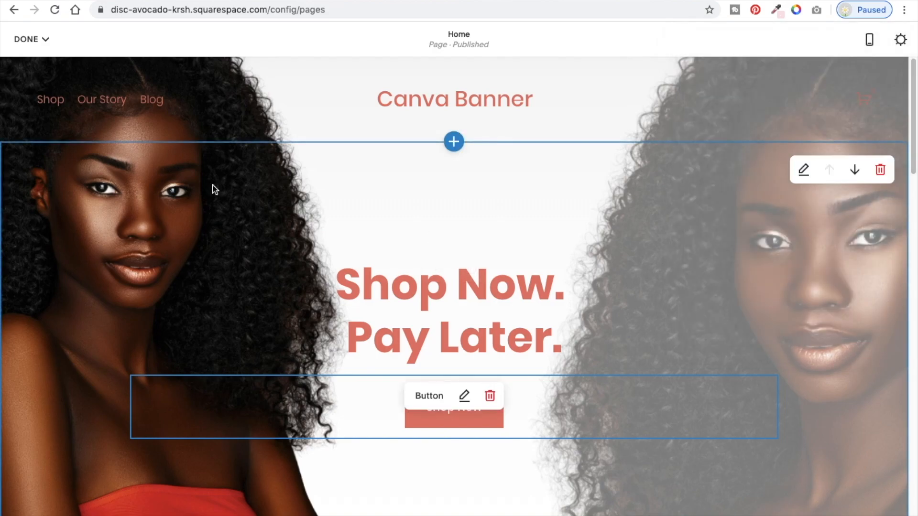
{"action": "left_click", "coordinate": [30, 39]}
{"action": "left_click", "coordinate": [33, 67]}
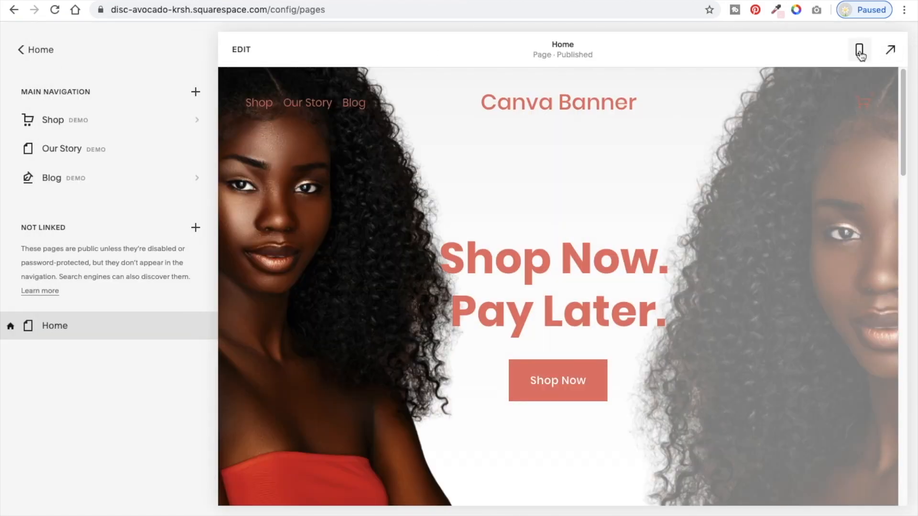
{"action": "left_click", "coordinate": [859, 50]}
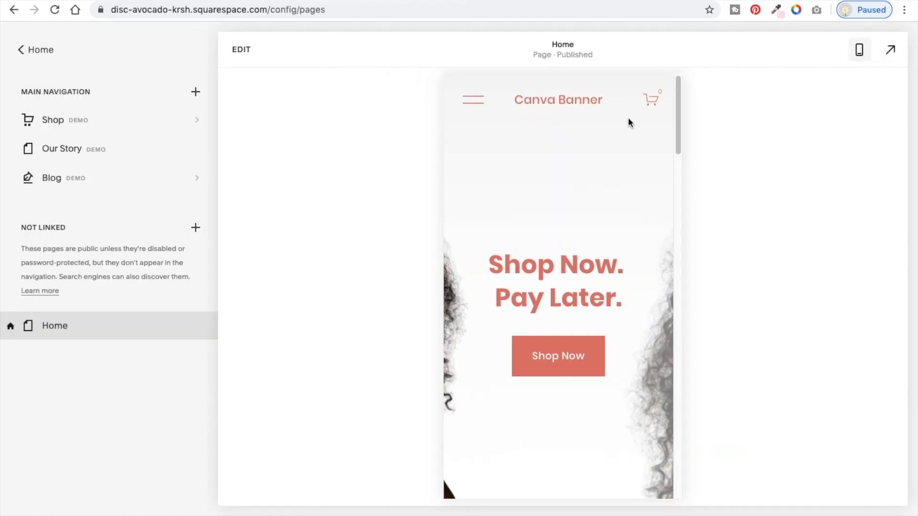
{"action": "left_click", "coordinate": [859, 53]}
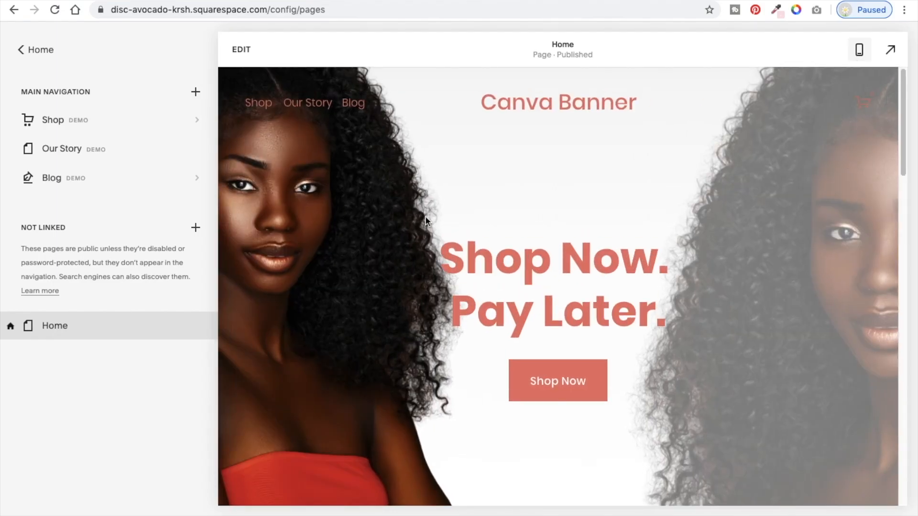
Edit the banner section's background, move the image's focal point onto the woman in the red top, and save the page
{"action": "left_click", "coordinate": [242, 50]}
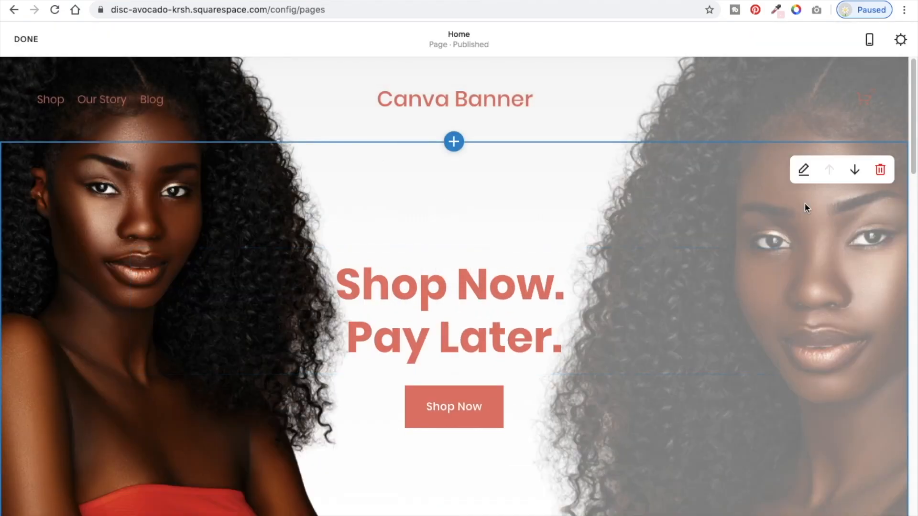
{"action": "left_click", "coordinate": [803, 172]}
{"action": "left_click", "coordinate": [800, 179]}
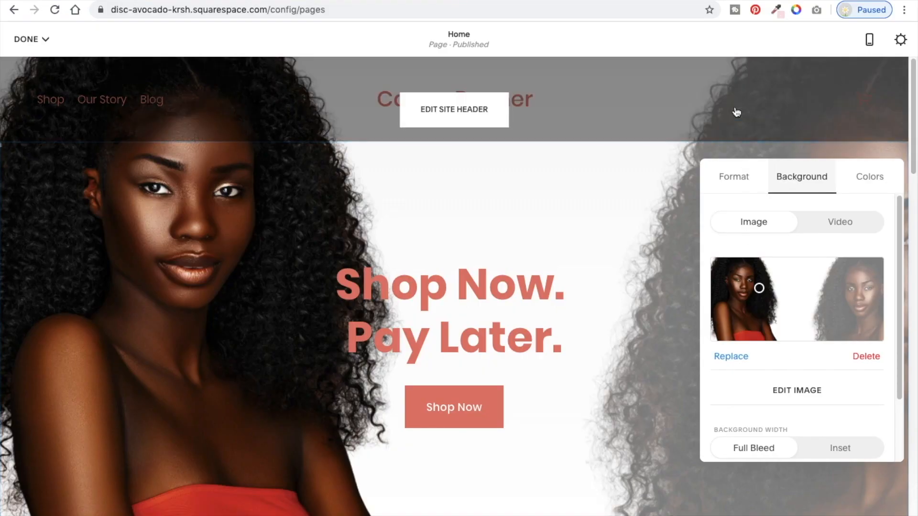
{"action": "left_click", "coordinate": [647, 173]}
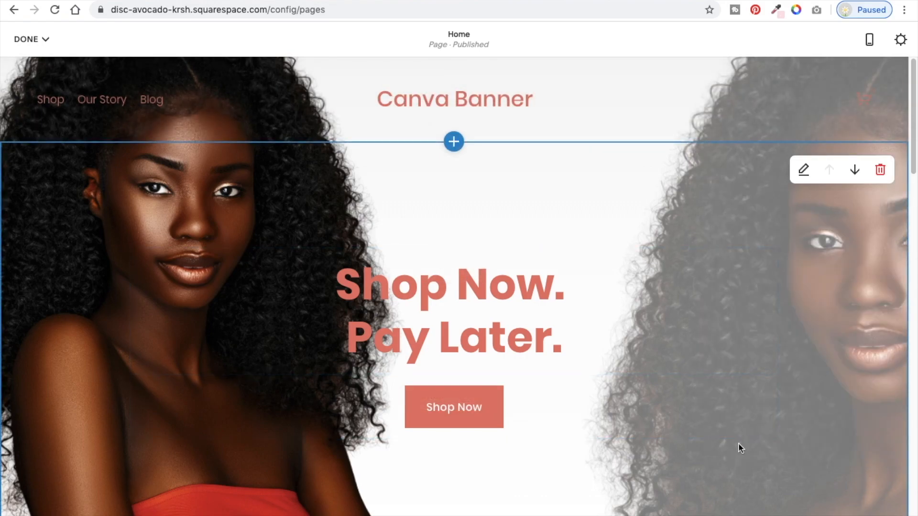
{"action": "left_click", "coordinate": [31, 39]}
{"action": "left_click", "coordinate": [30, 63]}
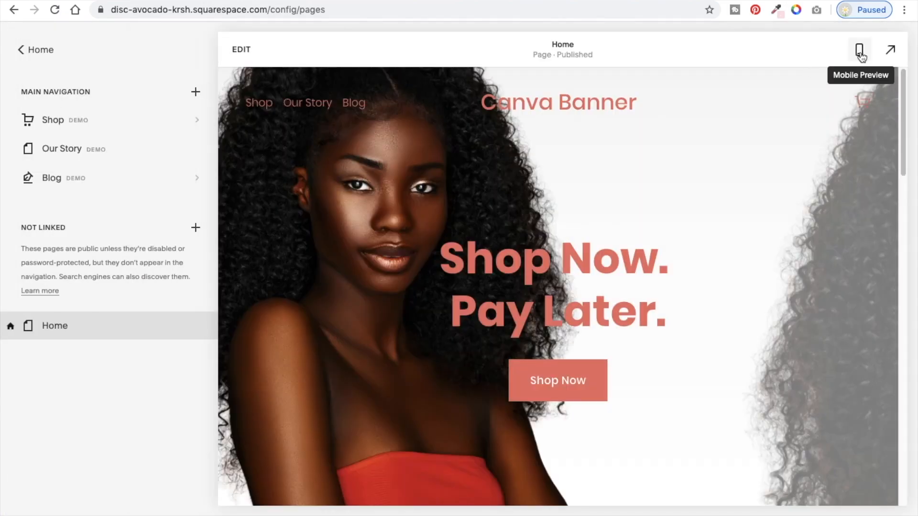
Examine how the refocused banner fits the home page in the mobile preview, including its expanded view
{"action": "left_click", "coordinate": [859, 50]}
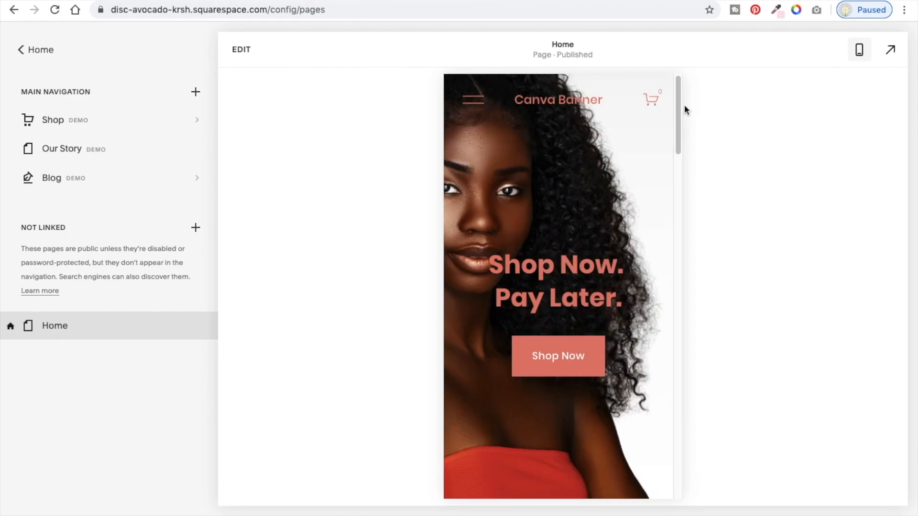
{"action": "mouse_move", "coordinate": [677, 100]}
{"action": "left_mouse_down"}
{"action": "mouse_move", "coordinate": [678, 124]}
{"action": "mouse_move", "coordinate": [671, 93]}
{"action": "left_mouse_up"}
{"action": "scroll", "coordinate": [666, 99], "scroll_direction": "down", "scroll_amount": 4}
{"action": "scroll", "coordinate": [662, 125], "scroll_direction": "up", "scroll_amount": 4}
{"action": "left_click", "coordinate": [887, 53]}
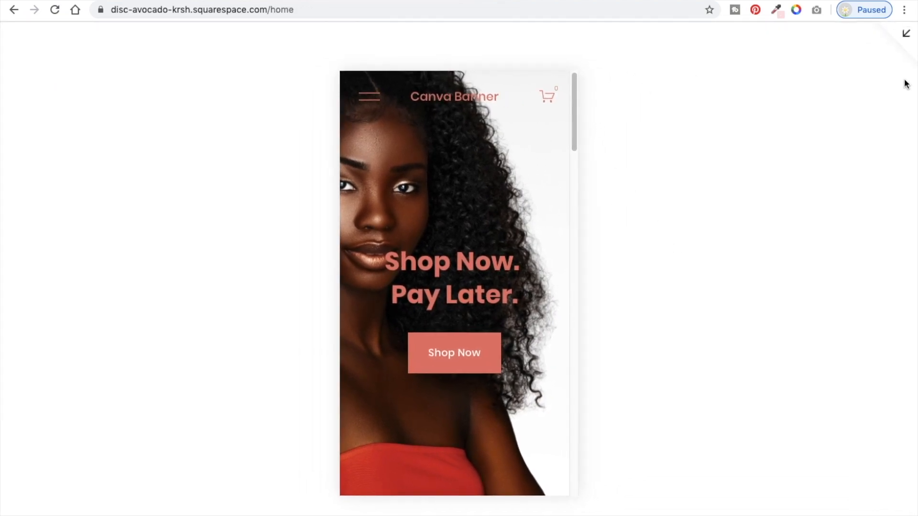
{"action": "left_click", "coordinate": [913, 34]}
{"action": "left_click", "coordinate": [859, 50]}
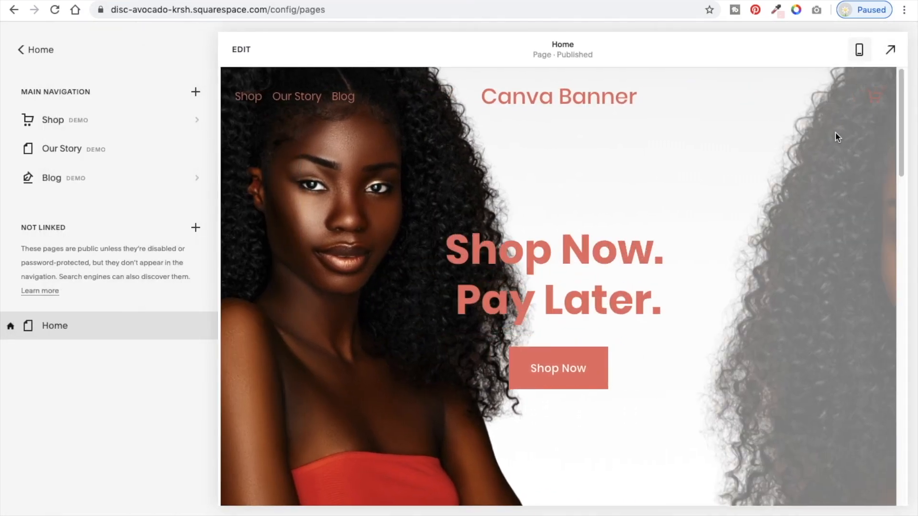
Preview the desktop home page at full size and examine how the banner heading overlaps the image
{"action": "left_click", "coordinate": [892, 57]}
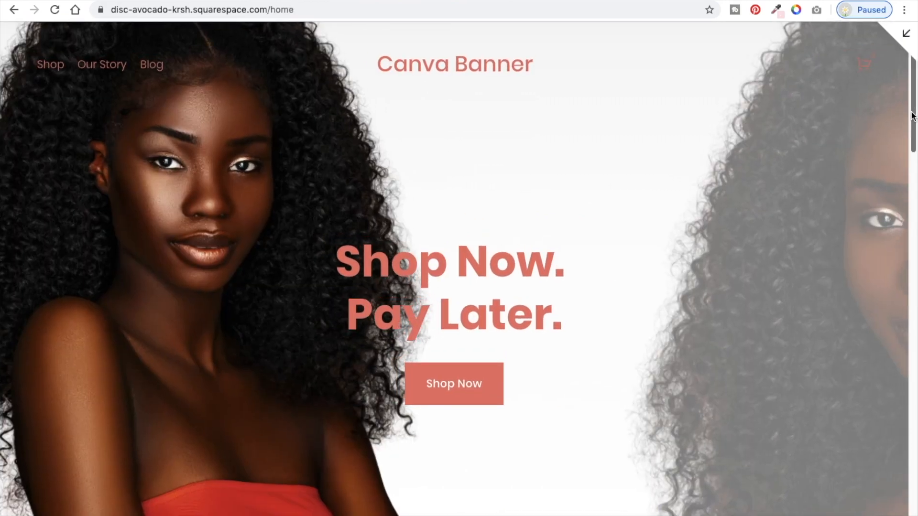
{"action": "left_click_drag", "start_coordinate": [912, 116], "coordinate": [911, 91]}
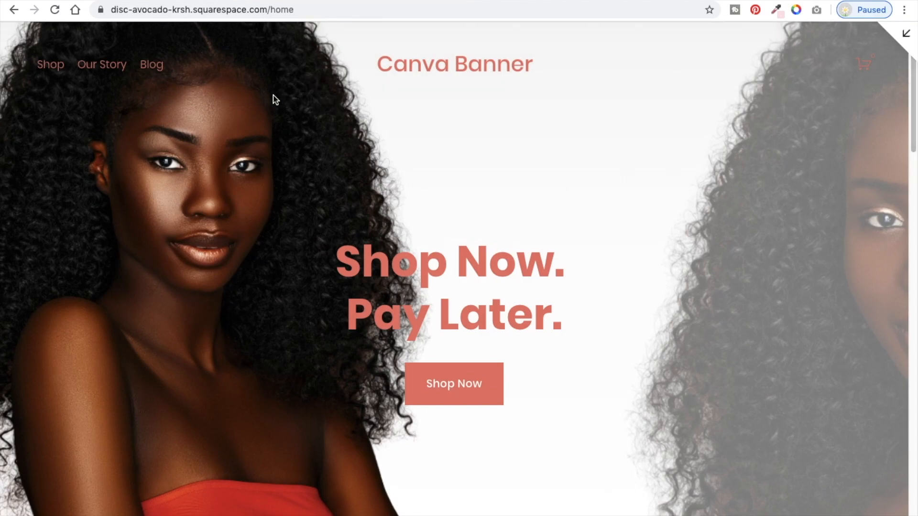
{"action": "left_click", "coordinate": [902, 38]}
Edit the banner section, try the M and L section heights, and set a custom section height instead
{"action": "left_click", "coordinate": [250, 51]}
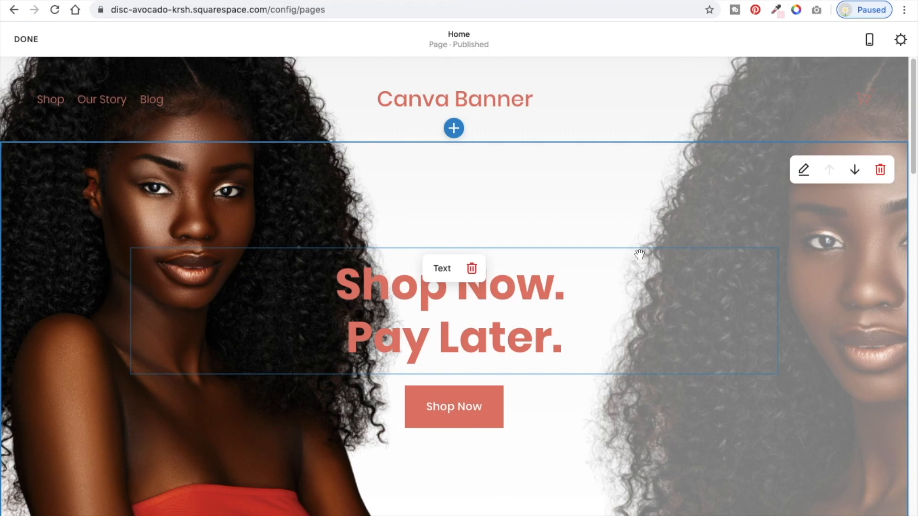
{"action": "left_click", "coordinate": [803, 170]}
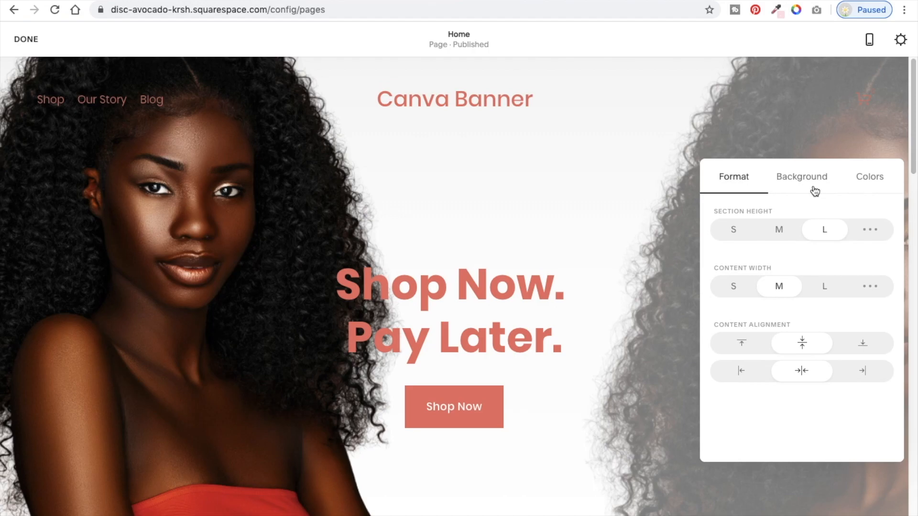
{"action": "left_click", "coordinate": [778, 230]}
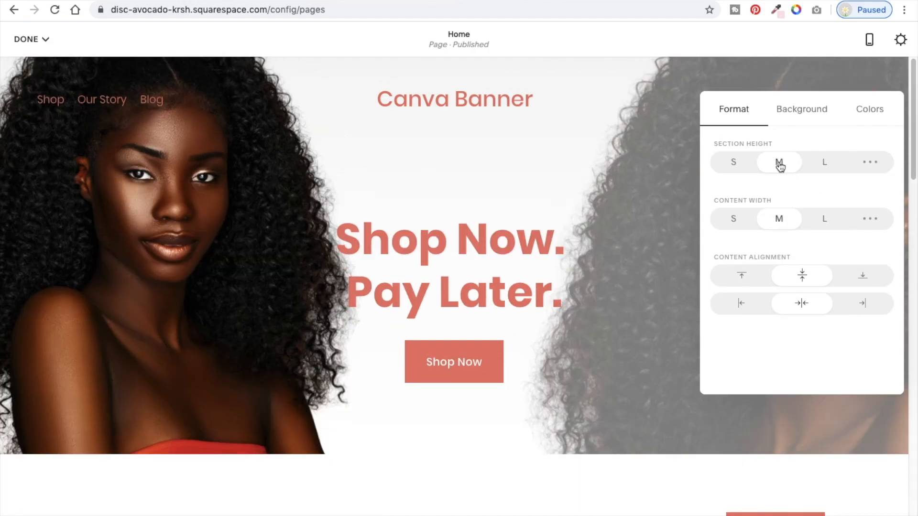
{"action": "left_click", "coordinate": [824, 166]}
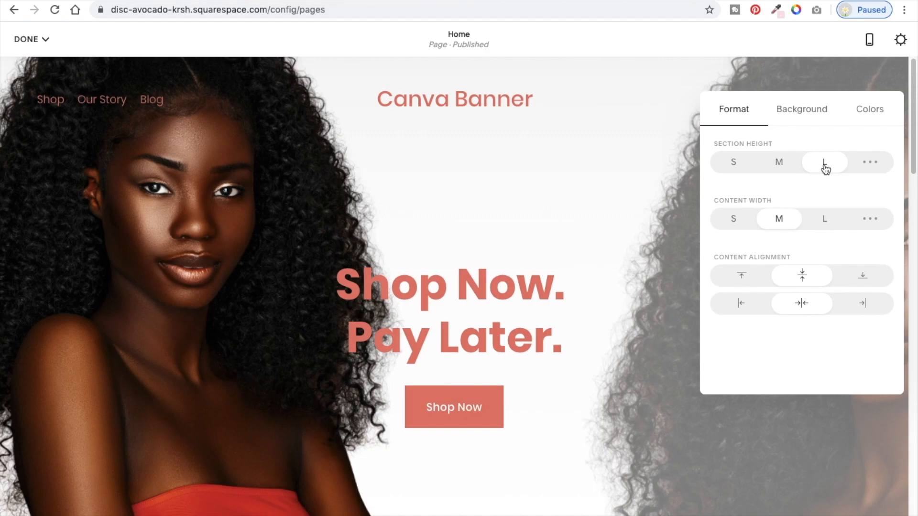
{"action": "left_click", "coordinate": [869, 165]}
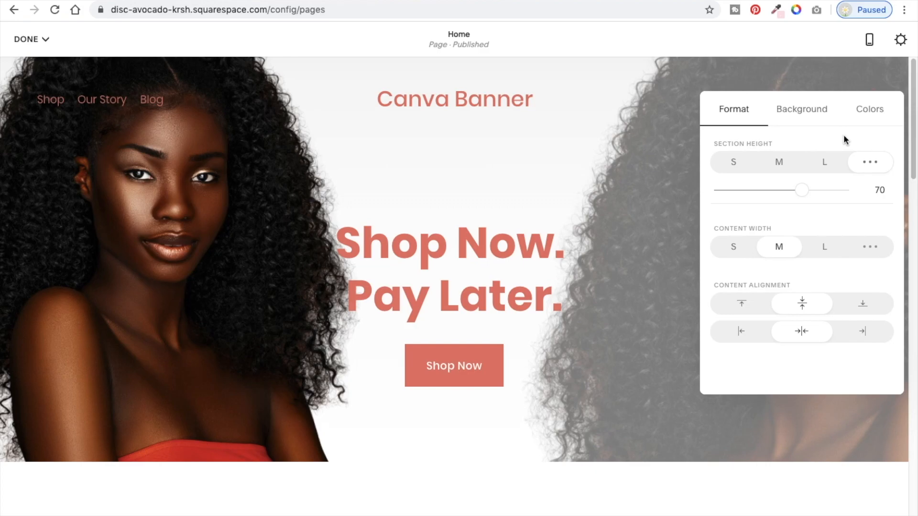
{"action": "left_click_drag", "start_coordinate": [805, 187], "coordinate": [811, 187]}
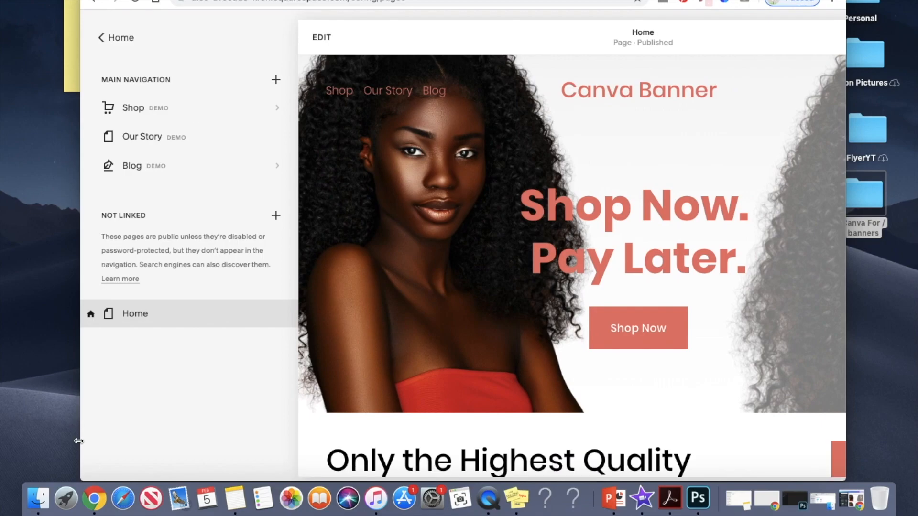
Switch to Finder and open the DesignResource folder inside the desktop folder Canva For /banners
{"action": "left_click", "coordinate": [38, 499]}
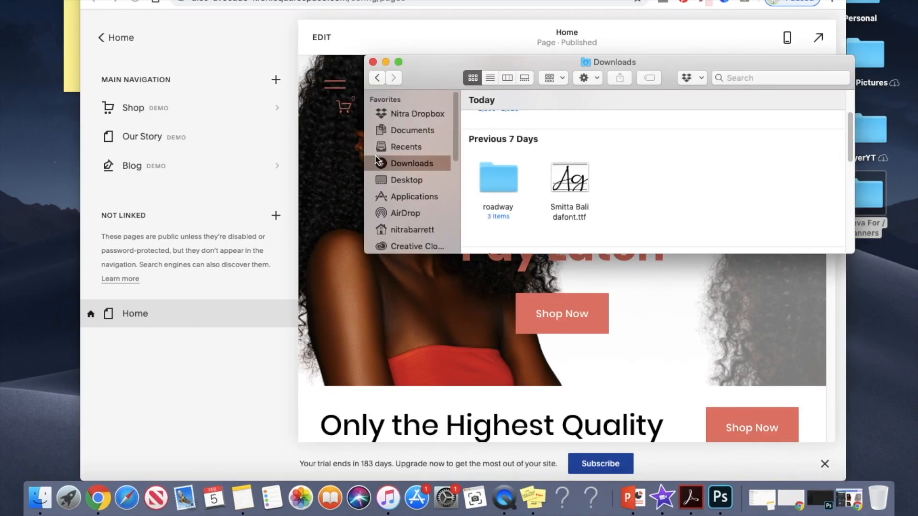
{"action": "left_click", "coordinate": [412, 179]}
{"action": "double_click", "coordinate": [499, 160]}
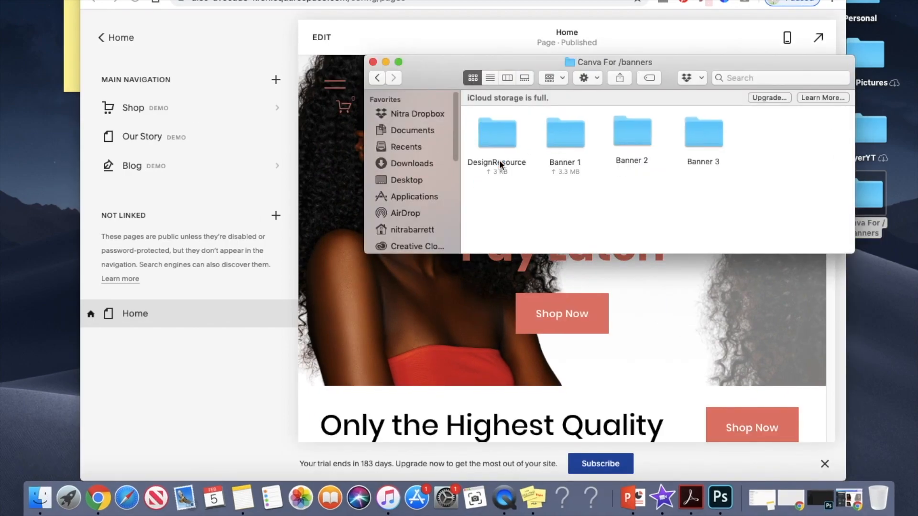
{"action": "double_click", "coordinate": [504, 134]}
{"action": "double_click", "coordinate": [503, 131]}
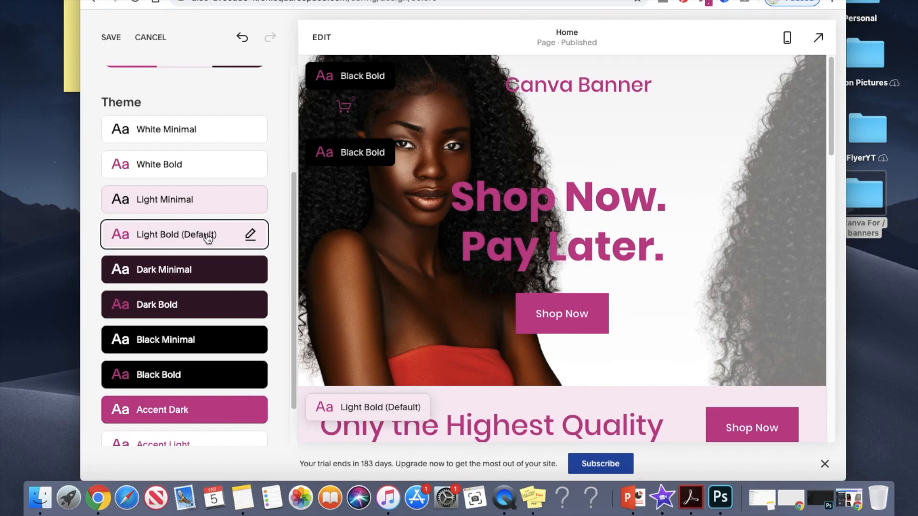
Preview the home page at full size and examine the banner with its magenta heading and button
{"action": "scroll", "coordinate": [207, 238], "scroll_direction": "up", "scroll_amount": 3}
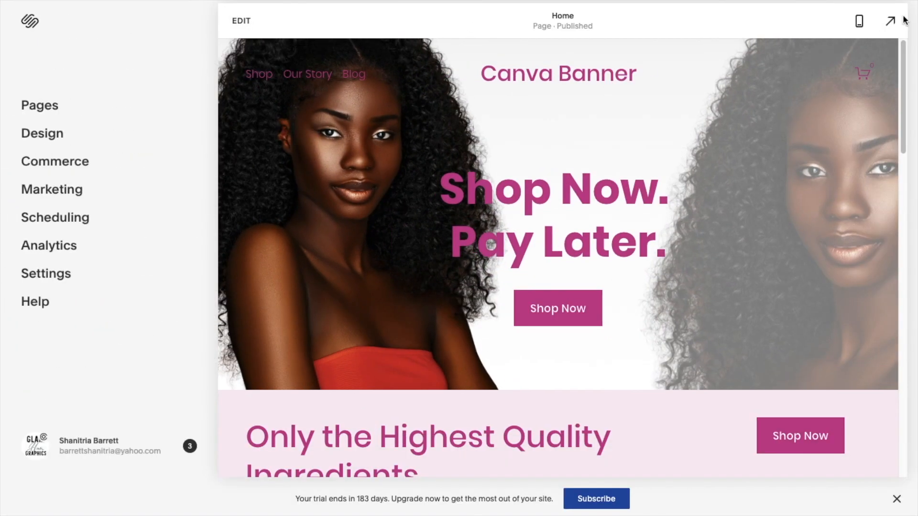
{"action": "left_click", "coordinate": [890, 20]}
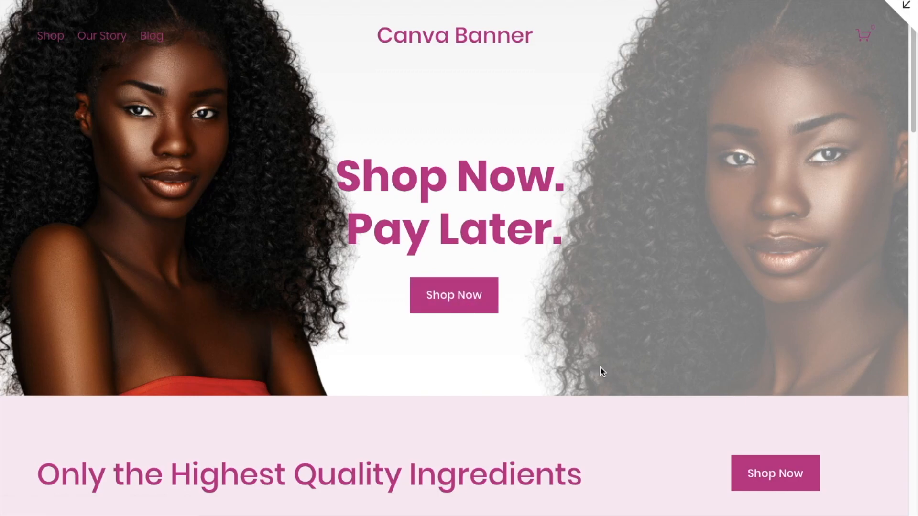
{"action": "left_click", "coordinate": [907, 8]}
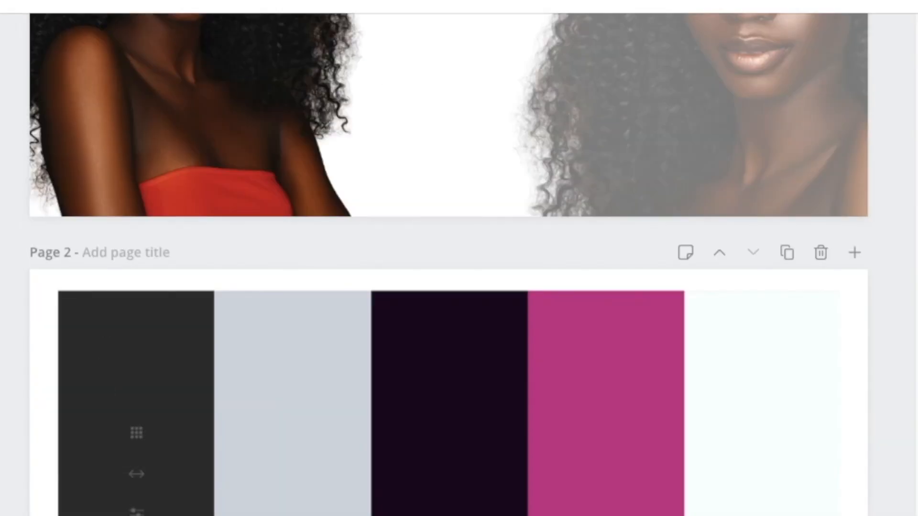
Switch to the Canva banner design and delete the color palette image from page 2
{"action": "left_click", "coordinate": [365, 440]}
{"action": "key", "text": "Delete"}
{"action": "scroll", "coordinate": [914, 266], "scroll_direction": "up", "scroll_amount": 5}
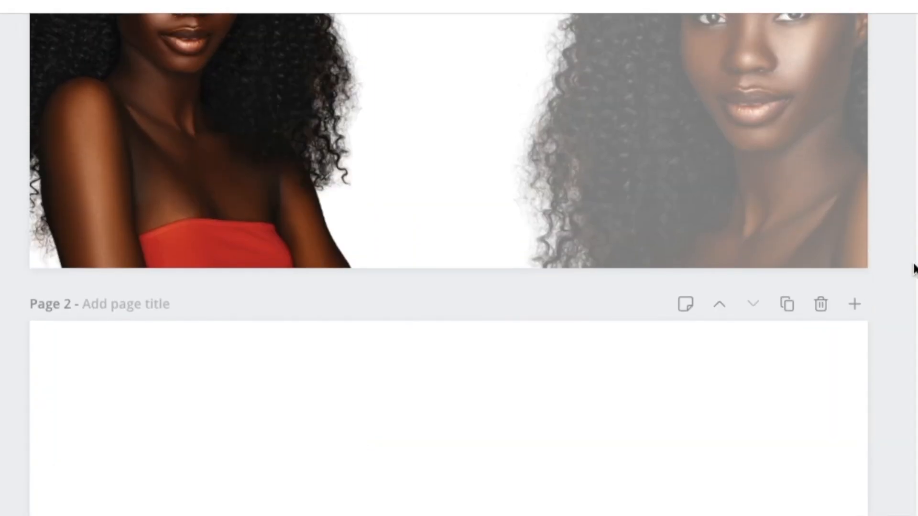
Add a heading reading "Pay Later" in the Smitta Bali font and place it on page 2
{"action": "left_click", "coordinate": [25, 195]}
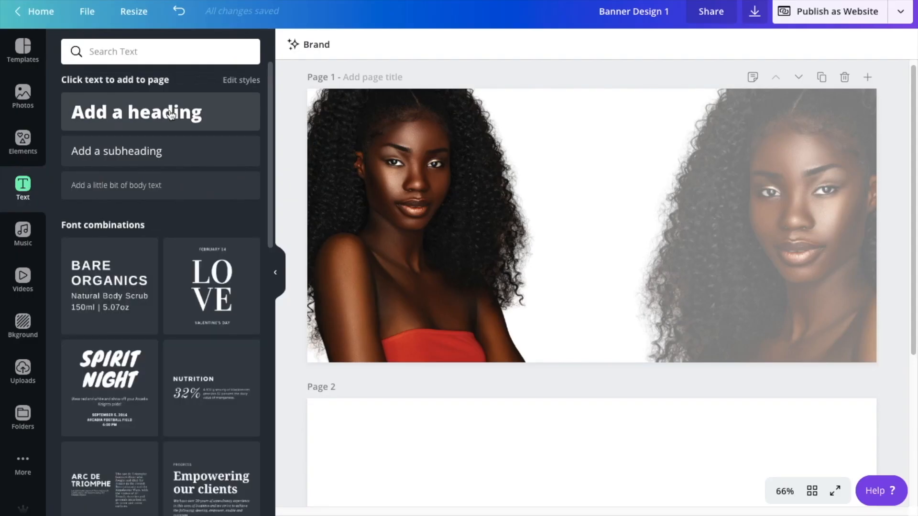
{"action": "left_click", "coordinate": [136, 112]}
{"action": "left_click_drag", "start_coordinate": [613, 226], "coordinate": [605, 461]}
{"action": "scroll", "coordinate": [604, 406], "scroll_direction": "down", "scroll_amount": 2}
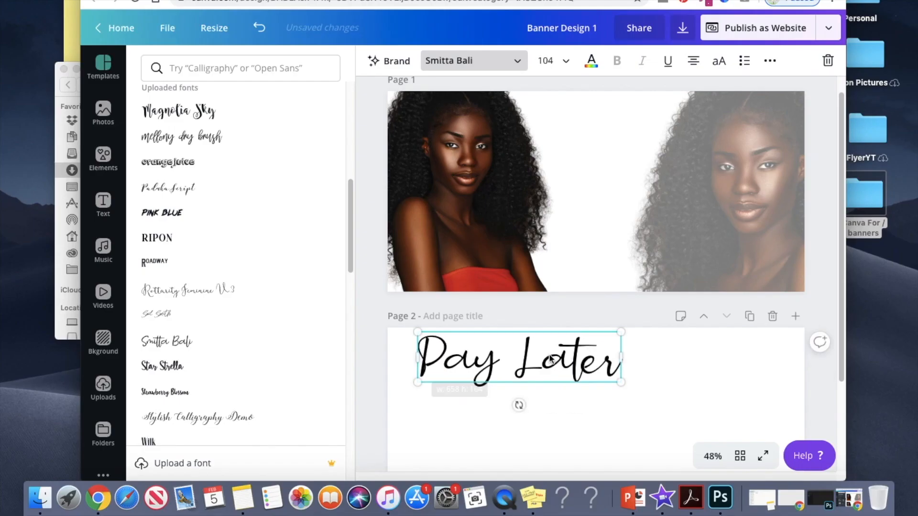
Enlarge the Pay Later text to font size 143, move it near the page's horizontal middle, and color it magenta
{"action": "left_click_drag", "start_coordinate": [679, 362], "coordinate": [760, 352]}
{"action": "left_click_drag", "start_coordinate": [674, 378], "coordinate": [653, 384]}
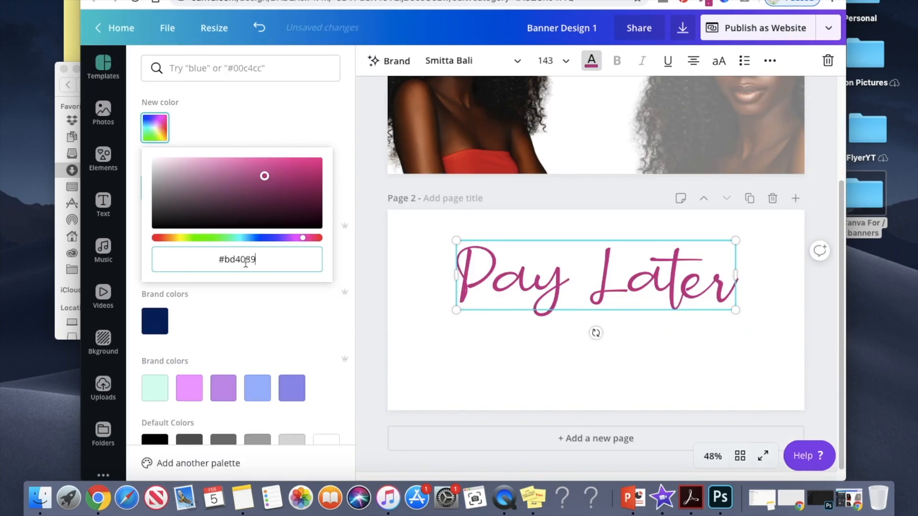
{"action": "key", "text": "Return"}
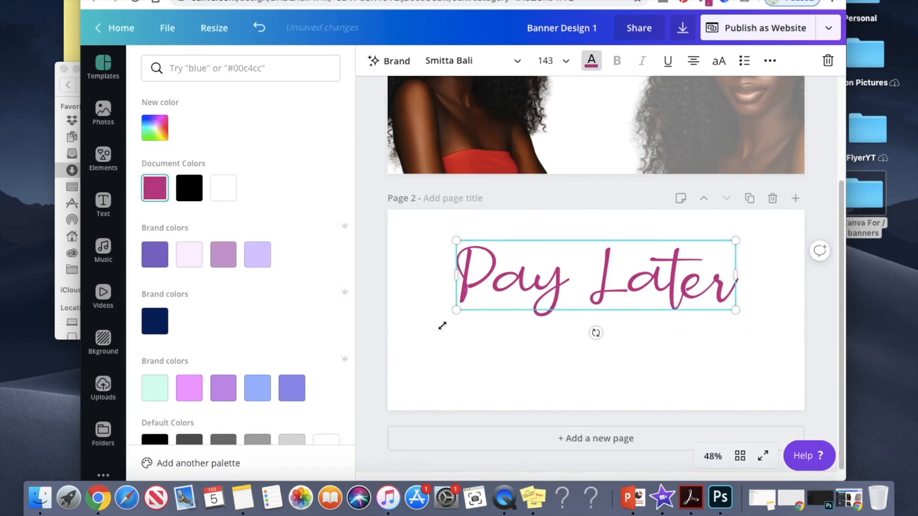
{"action": "left_click", "coordinate": [688, 334]}
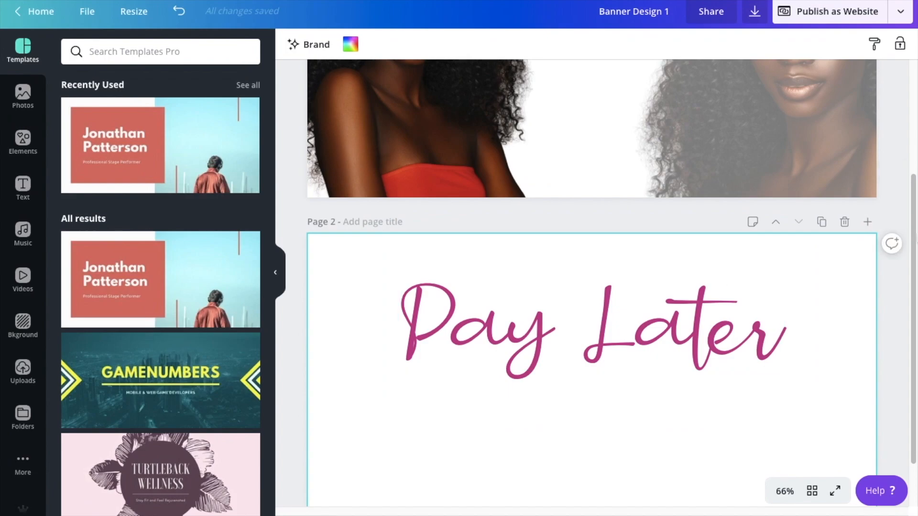
Collapse the template list and duplicate the magenta Pay Later text on page 2
{"action": "left_click", "coordinate": [278, 271]}
{"action": "scroll", "coordinate": [914, 326], "scroll_direction": "down", "scroll_amount": 1}
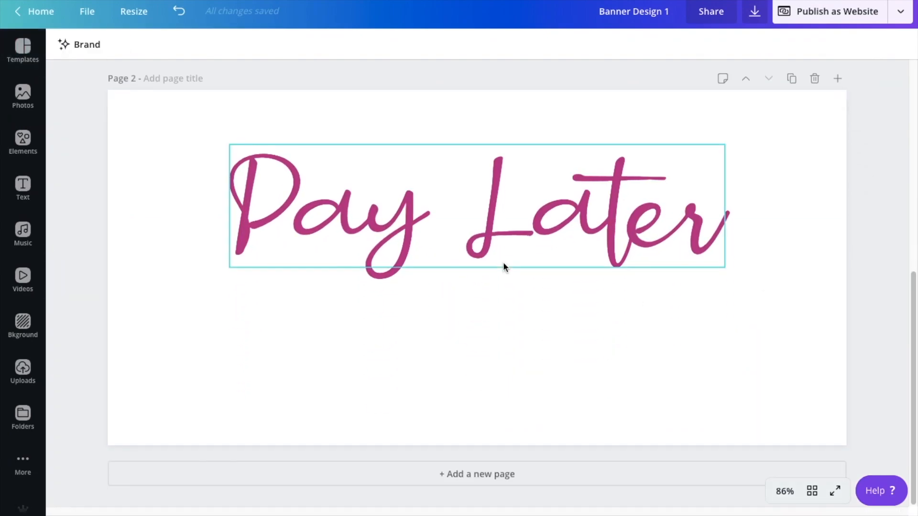
{"action": "left_click", "coordinate": [504, 266]}
{"action": "left_click", "coordinate": [715, 50]}
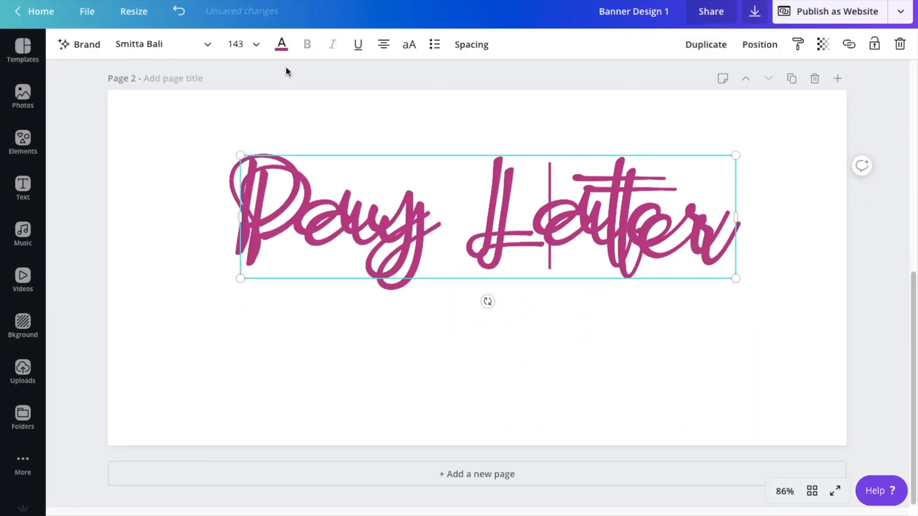
Color the duplicated Pay Later text black and offset it slightly over the magenta text as a shadow effect
{"action": "left_click", "coordinate": [282, 44]}
{"action": "left_click", "coordinate": [74, 430]}
{"action": "left_click", "coordinate": [396, 369]}
{"action": "left_click_drag", "start_coordinate": [559, 272], "coordinate": [546, 264]}
{"action": "left_click", "coordinate": [612, 378]}
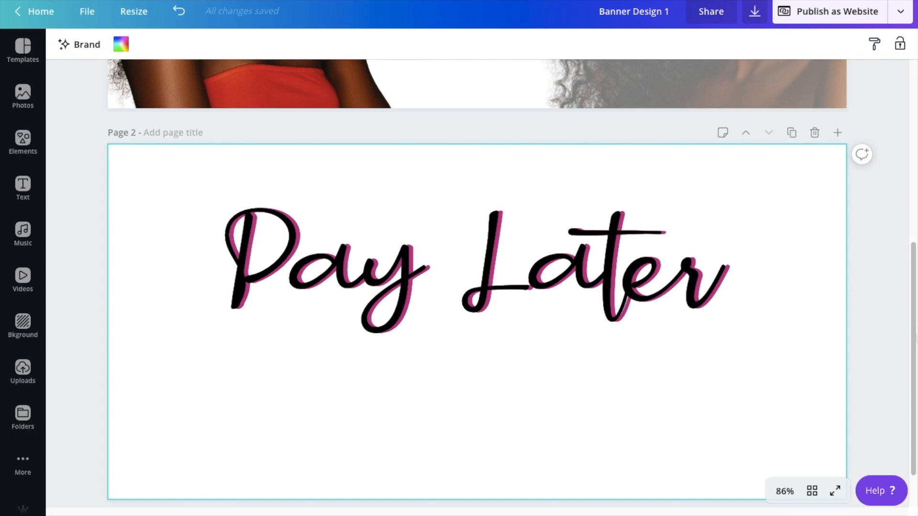
Select both layered Pay Later texts and move them together, slightly lower on page 2
{"action": "scroll", "coordinate": [477, 287], "scroll_direction": "down", "scroll_amount": 2}
{"action": "left_click_drag", "start_coordinate": [771, 295], "coordinate": [222, 202]}
{"action": "left_click_drag", "start_coordinate": [617, 212], "coordinate": [619, 226]}
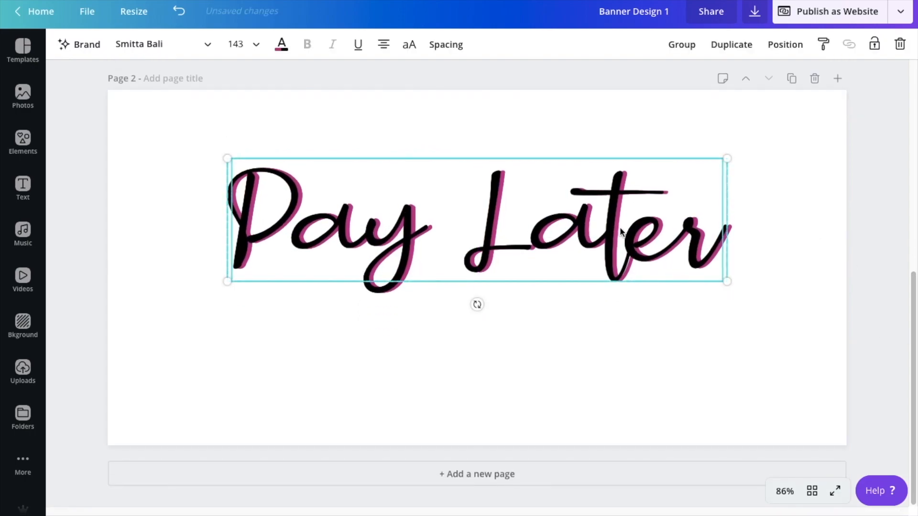
{"action": "left_click", "coordinate": [882, 225]}
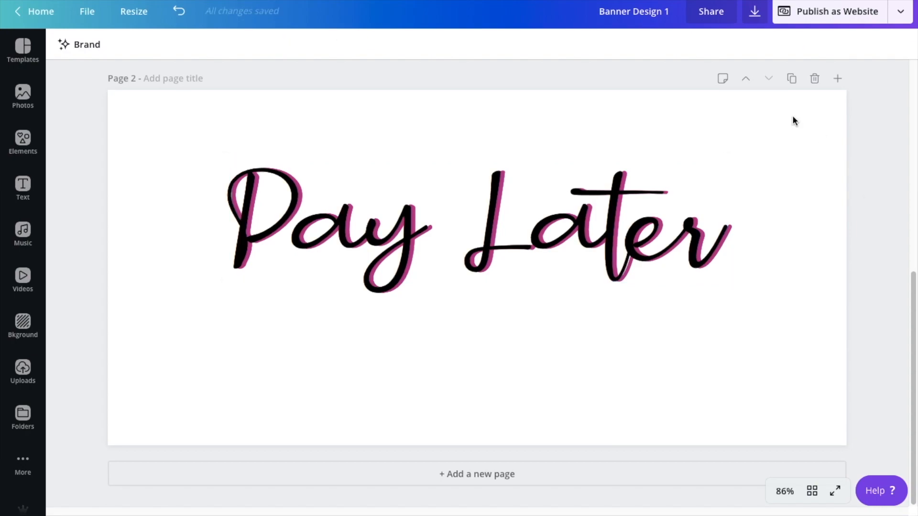
Download only page 2 as a PNG with a transparent background
{"action": "left_click", "coordinate": [760, 20]}
{"action": "left_click", "coordinate": [786, 274]}
{"action": "left_click", "coordinate": [806, 385]}
{"action": "left_click", "coordinate": [724, 200]}
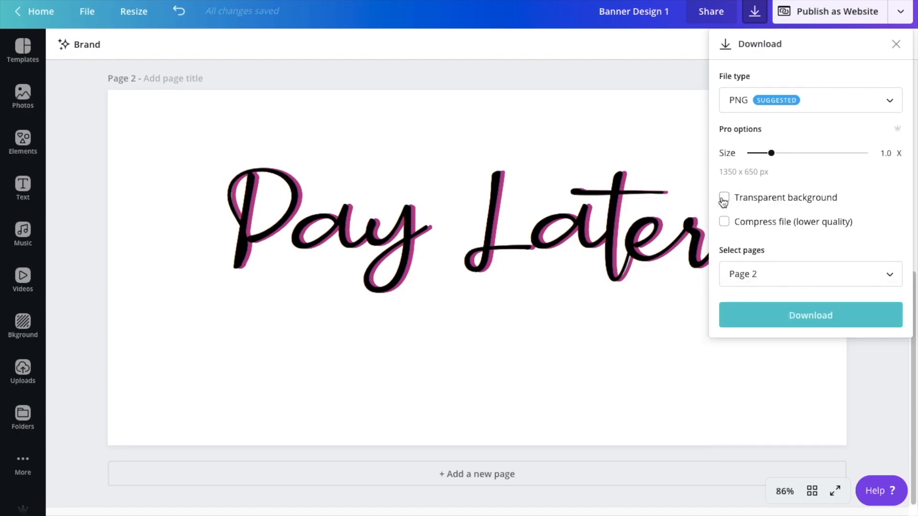
{"action": "left_click", "coordinate": [778, 313]}
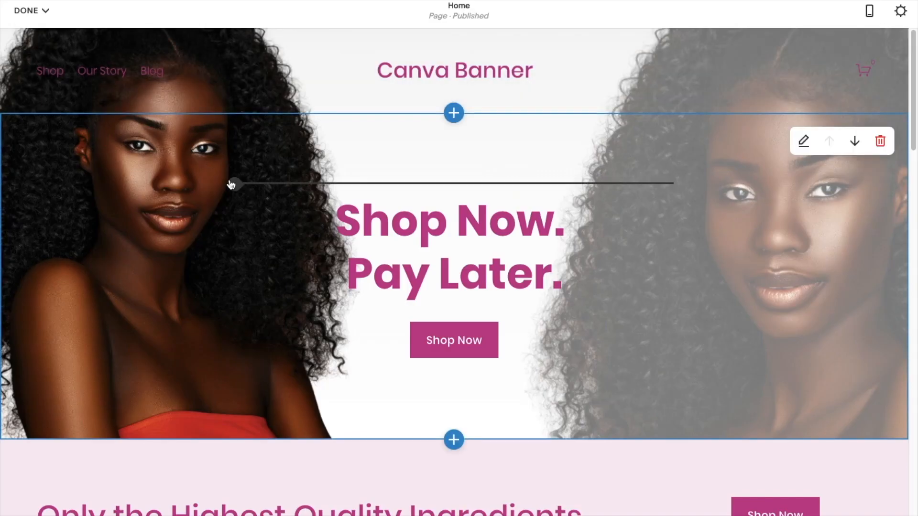
In the Squarespace home page banner, add an image block with the Pay Later graphic and place it between the heading and the button
{"action": "left_click", "coordinate": [231, 185]}
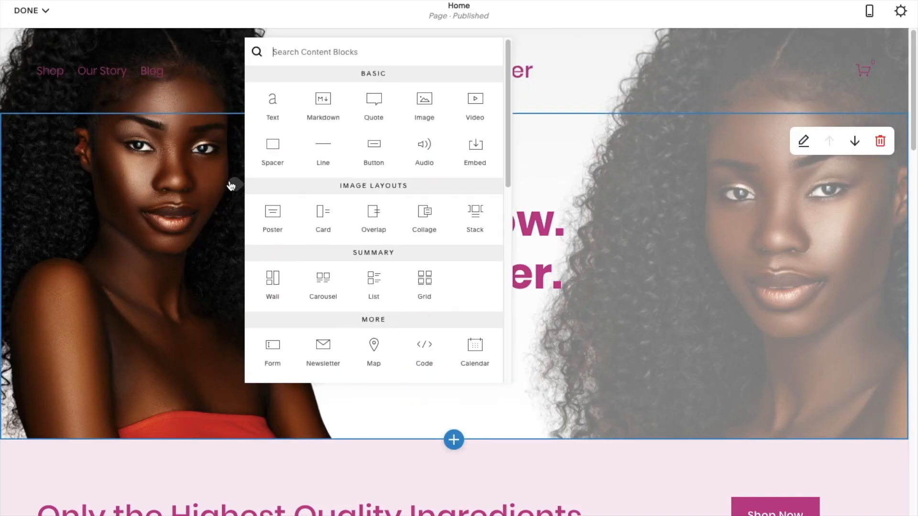
{"action": "left_click", "coordinate": [425, 101]}
{"action": "left_click", "coordinate": [753, 116]}
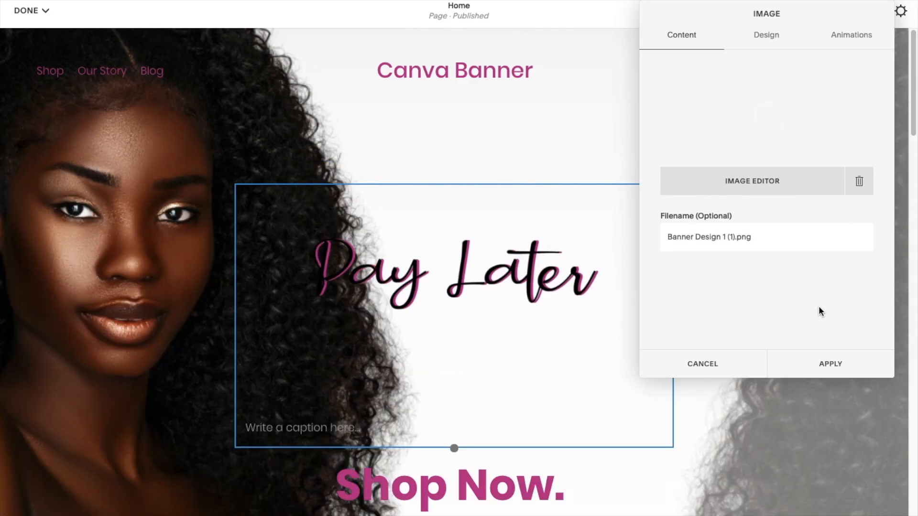
{"action": "left_click", "coordinate": [828, 366]}
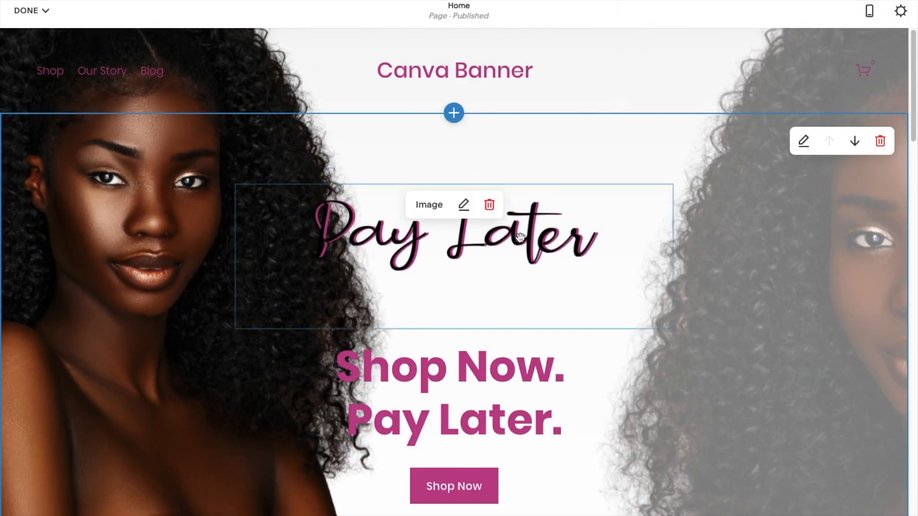
{"action": "left_click_drag", "start_coordinate": [520, 239], "coordinate": [464, 425]}
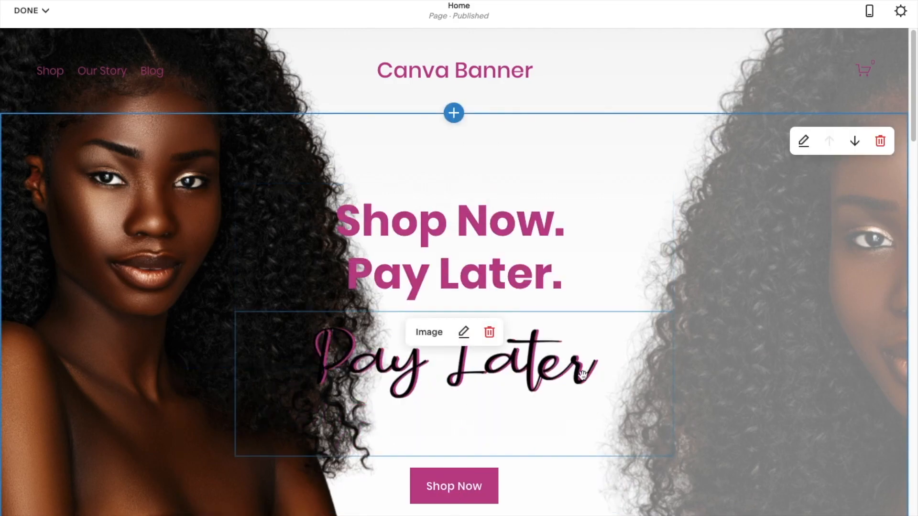
Delete the "Pay Later." line from the banner heading, keeping only "Shop Now." above the image
{"action": "left_click", "coordinate": [506, 275]}
{"action": "left_click", "coordinate": [565, 278]}
{"action": "left_click_drag", "start_coordinate": [565, 278], "coordinate": [342, 277]}
{"action": "key", "text": "BackSpace"}
{"action": "key", "text": "BackSpace"}
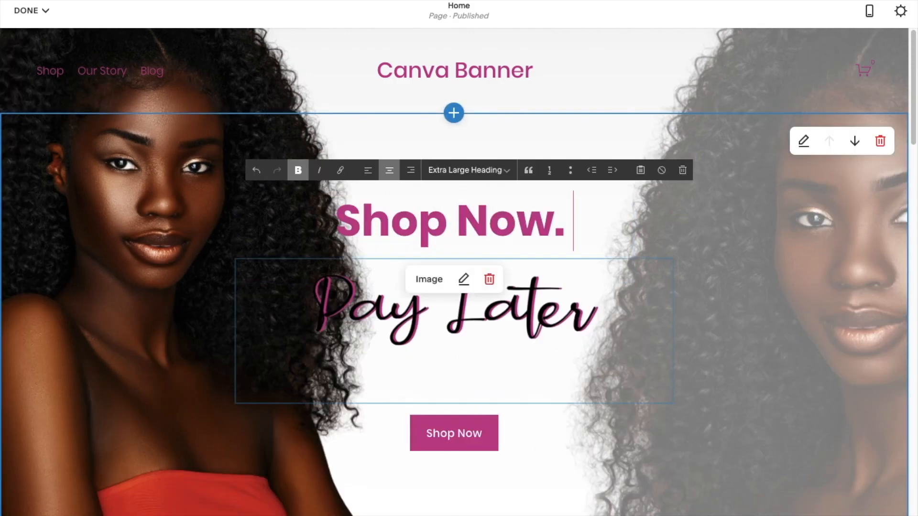
{"action": "left_click", "coordinate": [731, 323]}
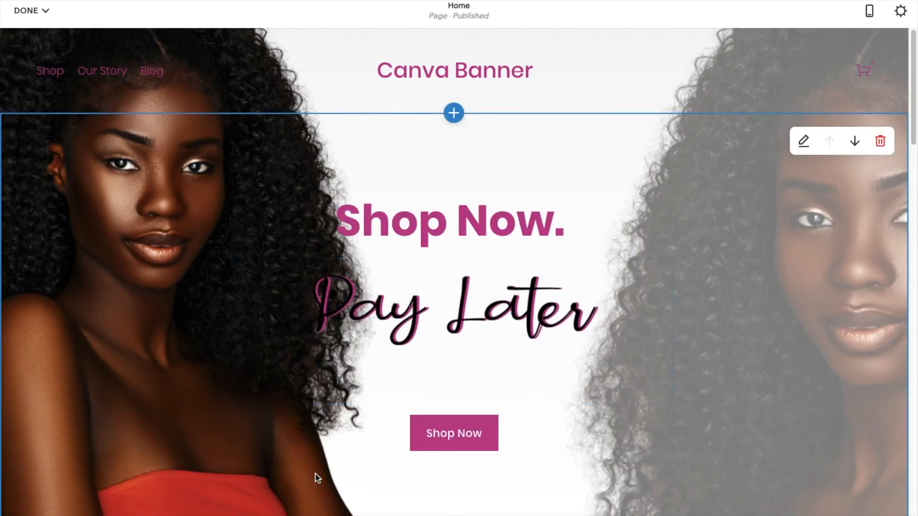
{"action": "left_click", "coordinate": [438, 377]}
{"action": "left_click", "coordinate": [737, 340]}
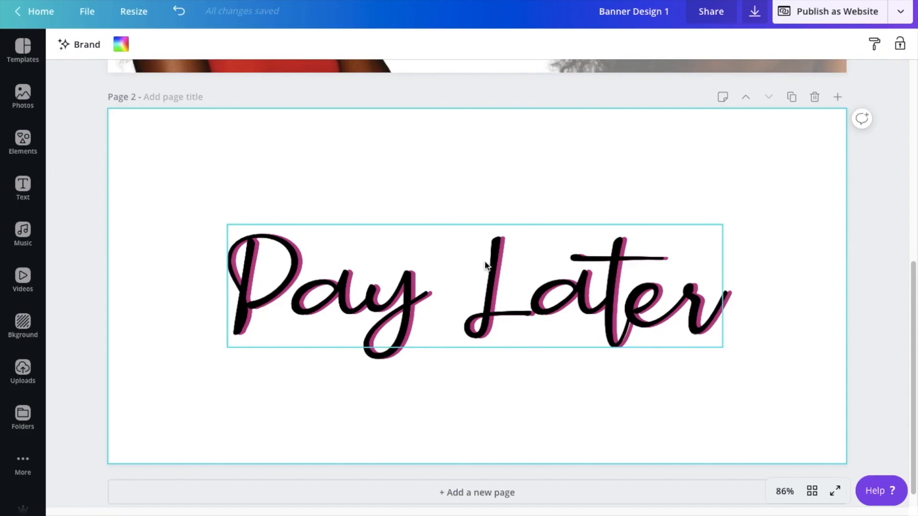
Back in Canva, add a heading reading "Shop Now" above the Pay Later text on page 2
{"action": "left_click", "coordinate": [23, 187]}
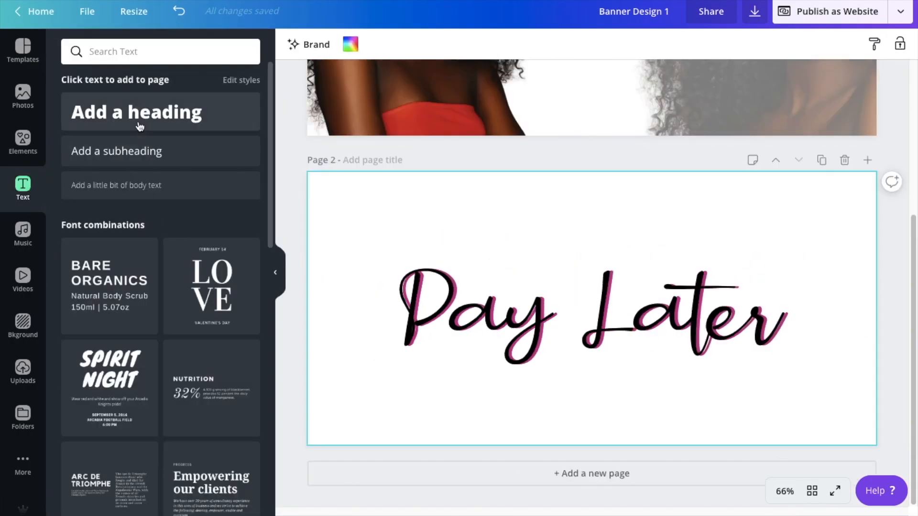
{"action": "left_click", "coordinate": [140, 119]}
{"action": "left_click_drag", "start_coordinate": [588, 295], "coordinate": [542, 243]}
{"action": "triple_click", "coordinate": [542, 242]}
{"action": "type", "text": "Shop Now"}
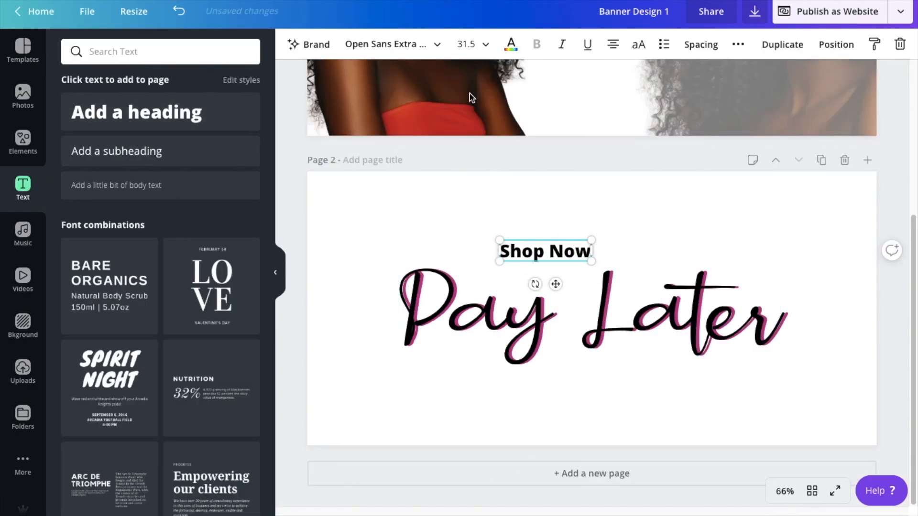
Try the Roadway font on the Shop Now heading, enlarge it to size 170 and position it over the Pay Later text
{"action": "left_click", "coordinate": [385, 44]}
{"action": "left_click_drag", "start_coordinate": [269, 105], "coordinate": [269, 209]}
{"action": "left_click", "coordinate": [115, 263]}
{"action": "left_click_drag", "start_coordinate": [577, 261], "coordinate": [800, 316]}
{"action": "key", "text": "Escape"}
{"action": "left_click_drag", "start_coordinate": [722, 339], "coordinate": [674, 295]}
{"action": "left_click_drag", "start_coordinate": [475, 251], "coordinate": [457, 254]}
{"action": "left_click_drag", "start_coordinate": [459, 199], "coordinate": [452, 194]}
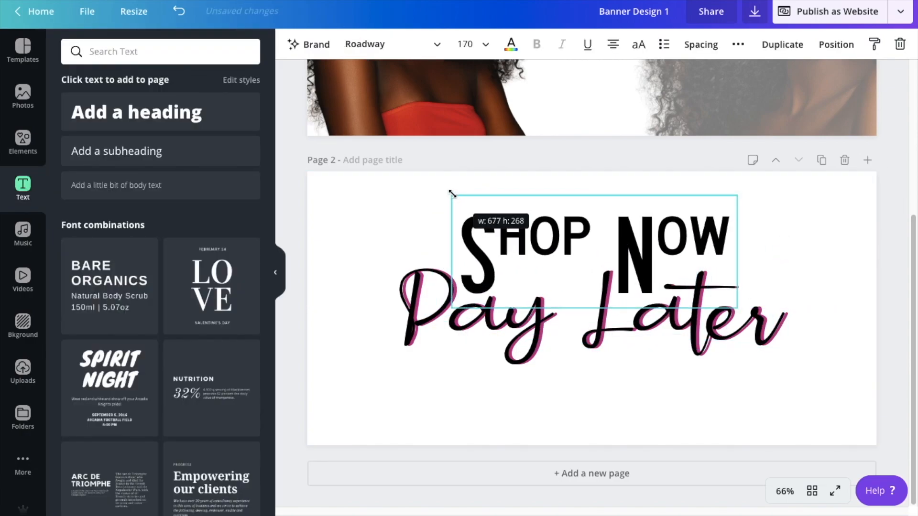
{"action": "left_click", "coordinate": [600, 378]}
{"action": "left_click_drag", "start_coordinate": [653, 250], "coordinate": [529, 250]}
{"action": "left_click", "coordinate": [525, 413]}
{"action": "left_click", "coordinate": [517, 264]}
Try Arber Vintage on the Shop Now text, set it to Lemon/Milk, and widen its box to about 1,102 so it fits one line
{"action": "left_click", "coordinate": [415, 52]}
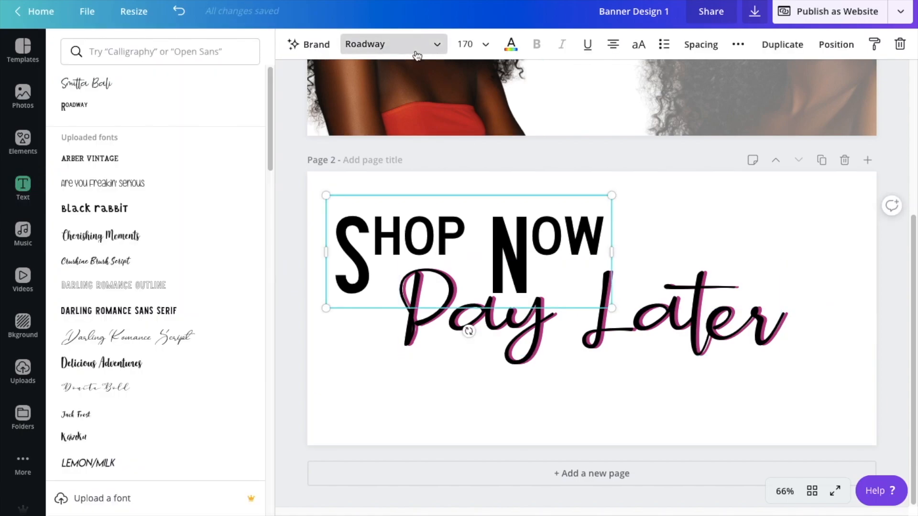
{"action": "left_click", "coordinate": [130, 160]}
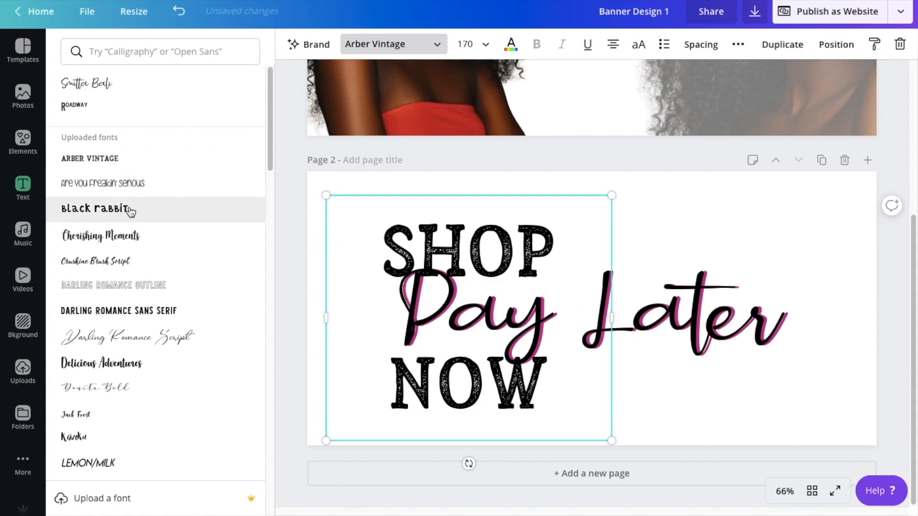
{"action": "left_click", "coordinate": [89, 463]}
{"action": "left_click_drag", "start_coordinate": [611, 317], "coordinate": [795, 256]}
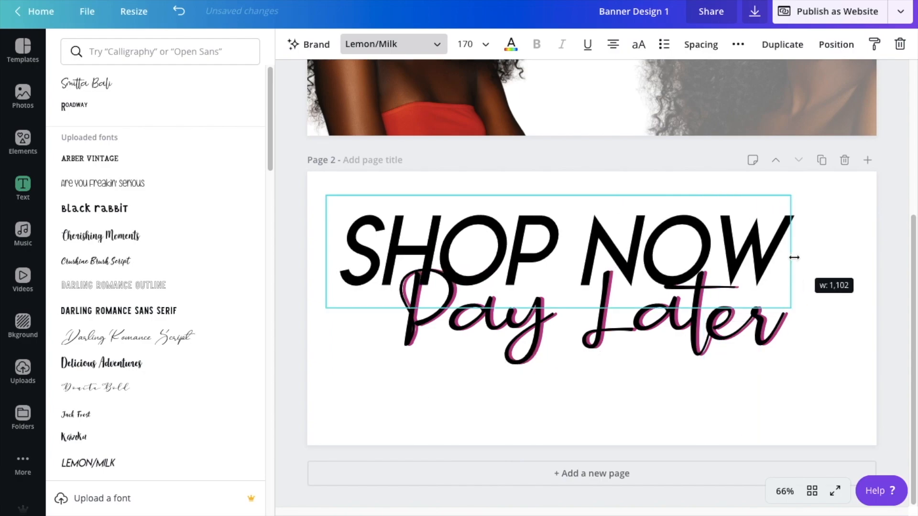
Shrink the Shop Now text to font size 119 and place it just above Pay Later, with their right edges aligned
{"action": "left_click_drag", "start_coordinate": [789, 195], "coordinate": [686, 221]}
{"action": "left_click_drag", "start_coordinate": [591, 266], "coordinate": [695, 243]}
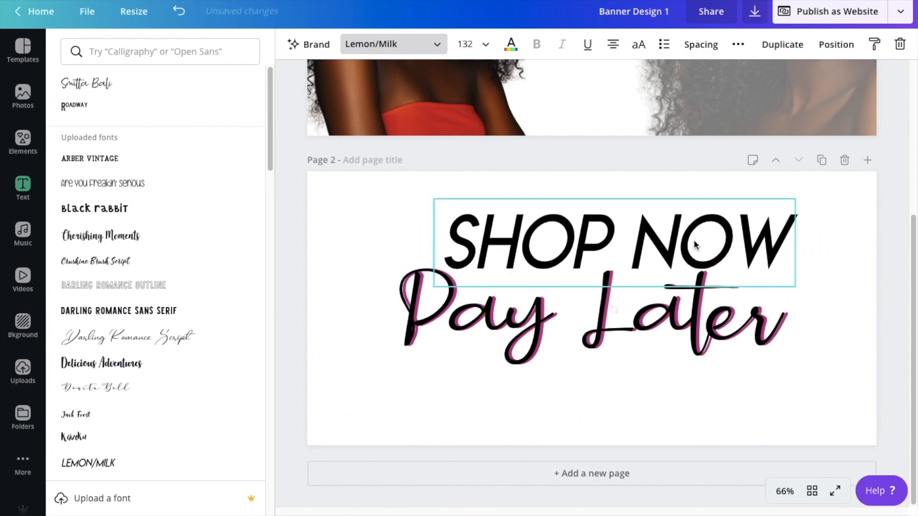
{"action": "left_click_drag", "start_coordinate": [795, 200], "coordinate": [760, 208]}
{"action": "left_click_drag", "start_coordinate": [697, 237], "coordinate": [721, 246]}
{"action": "left_click", "coordinate": [828, 342]}
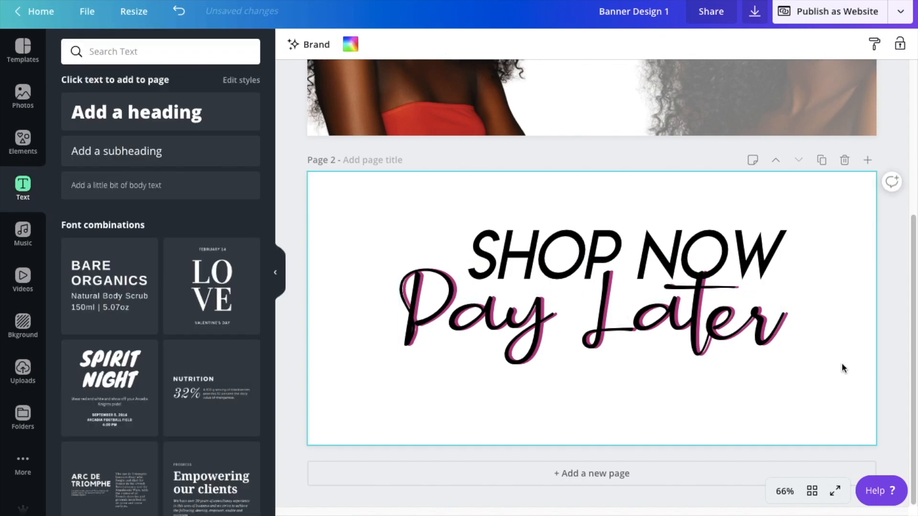
Select all the Shop Now and Pay Later text together and center it vertically on page 2
{"action": "left_click_drag", "start_coordinate": [822, 391], "coordinate": [478, 241]}
{"action": "left_click_drag", "start_coordinate": [554, 266], "coordinate": [536, 288]}
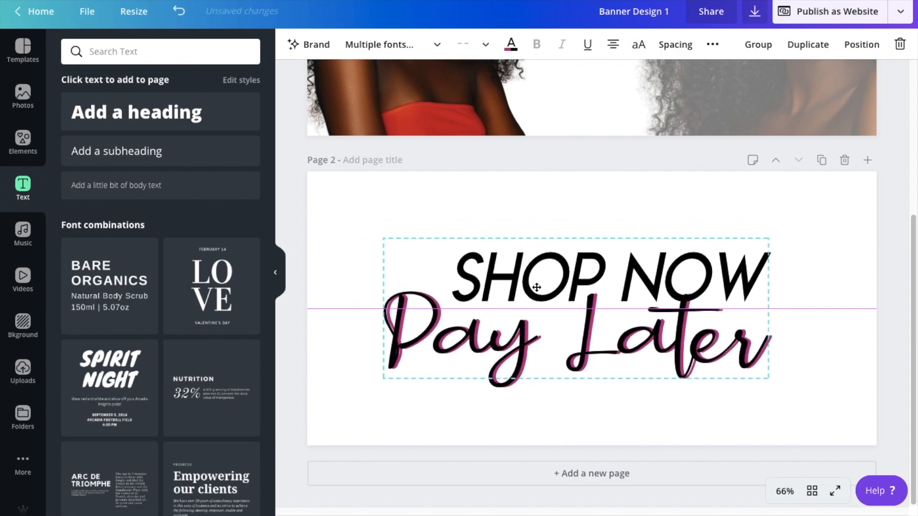
{"action": "left_click", "coordinate": [684, 198]}
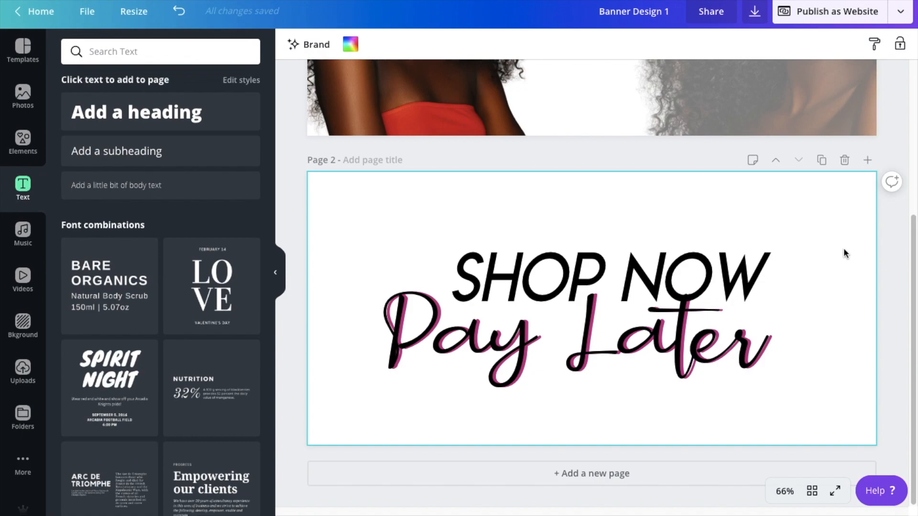
Download page 2 with the combined Shop Now Pay Later text as a transparent-background PNG
{"action": "left_click", "coordinate": [754, 12]}
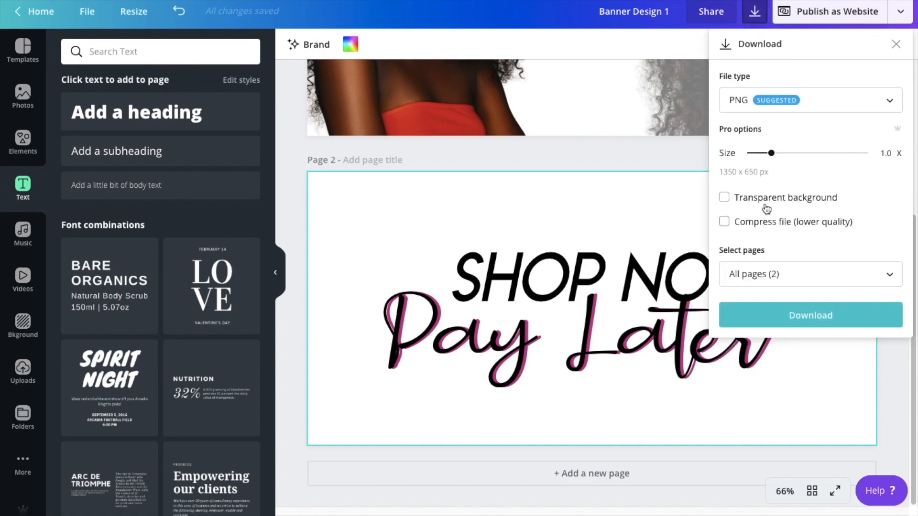
{"action": "left_click", "coordinate": [774, 274]}
{"action": "left_click", "coordinate": [805, 381]}
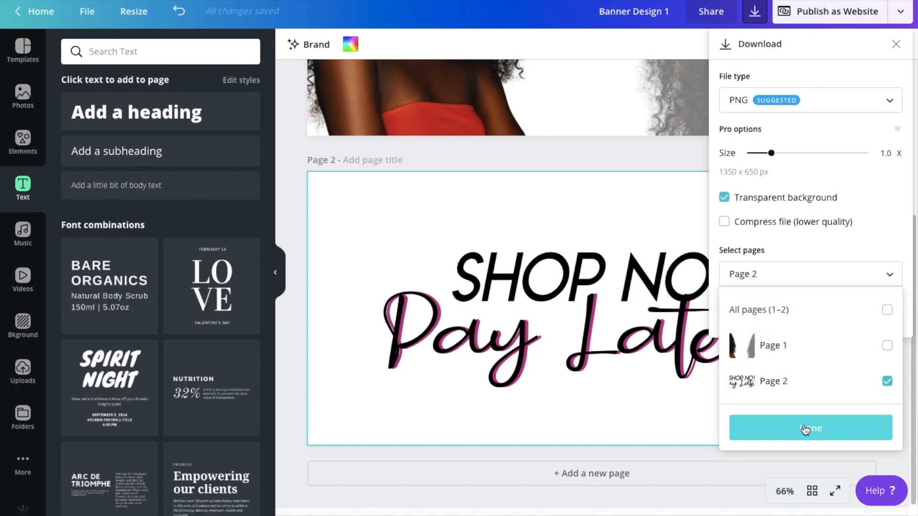
{"action": "left_click", "coordinate": [809, 427]}
{"action": "left_click", "coordinate": [793, 315]}
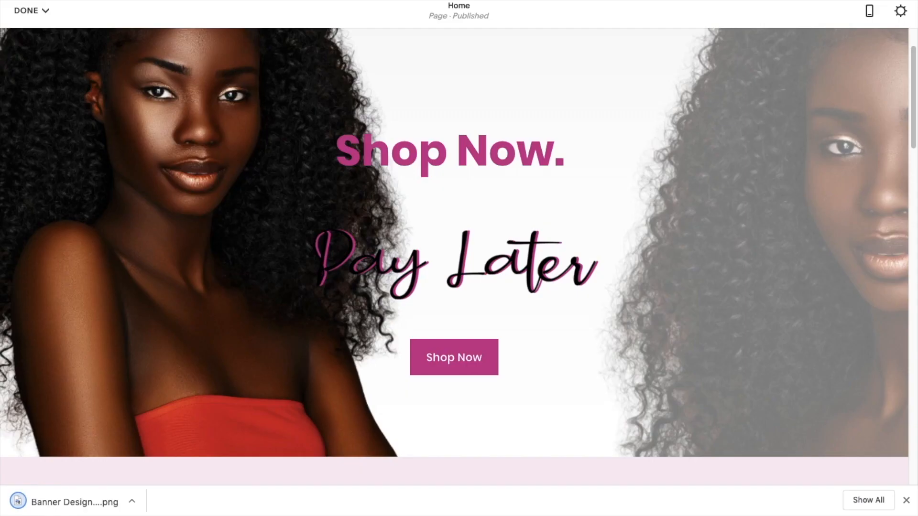
In Squarespace, replace the banner's Pay Later image with the Shop Now Pay Later file "Banner Design 1 (3).png"
{"action": "left_click", "coordinate": [464, 209]}
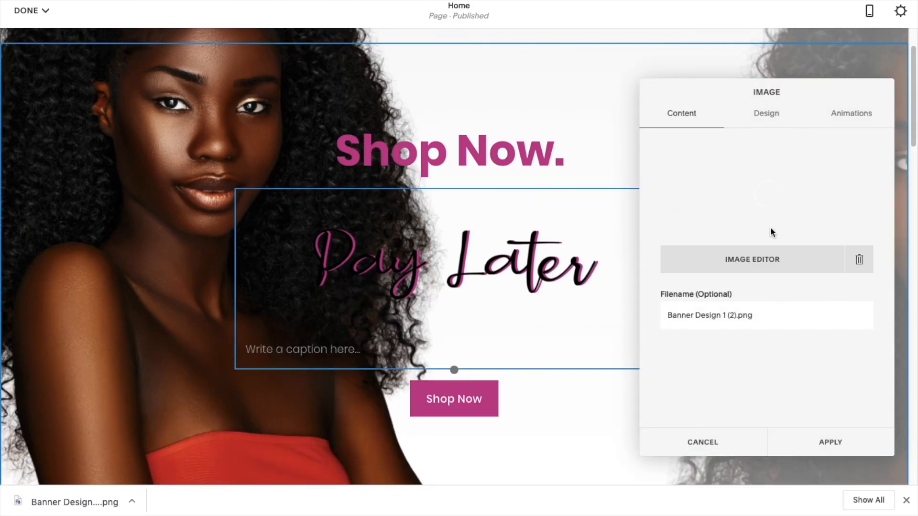
{"action": "left_click", "coordinate": [859, 259]}
{"action": "left_click", "coordinate": [770, 191]}
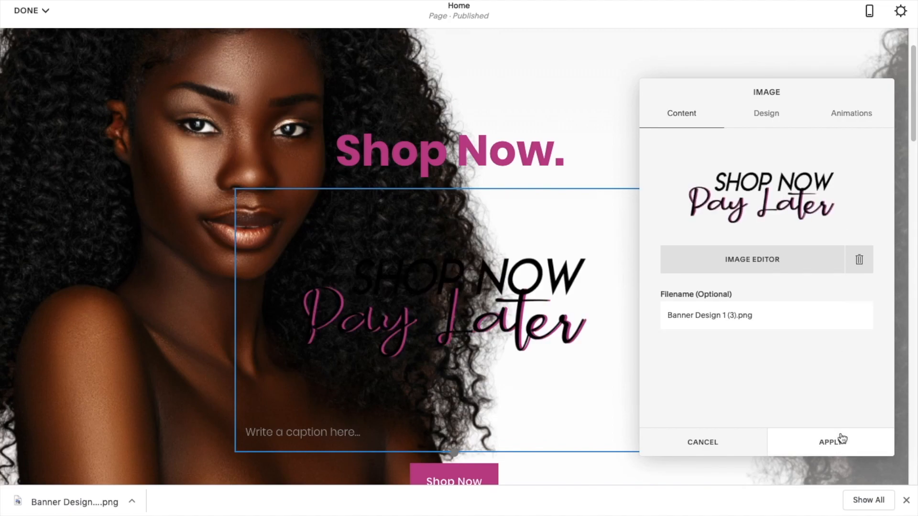
{"action": "left_click", "coordinate": [841, 440]}
Remove the "Shop Now." heading text block above the banner graphic
{"action": "left_click", "coordinate": [516, 167]}
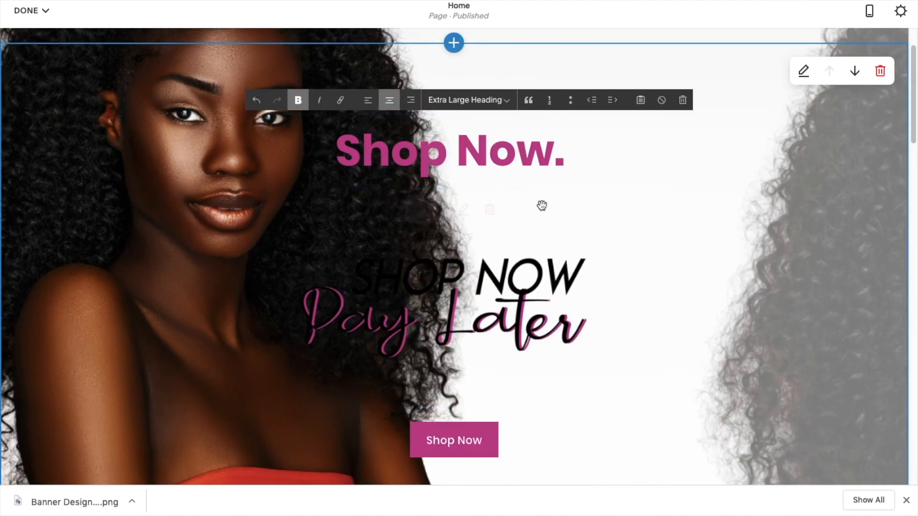
{"action": "left_click", "coordinate": [744, 182]}
{"action": "left_click", "coordinate": [472, 133]}
{"action": "left_click", "coordinate": [523, 144]}
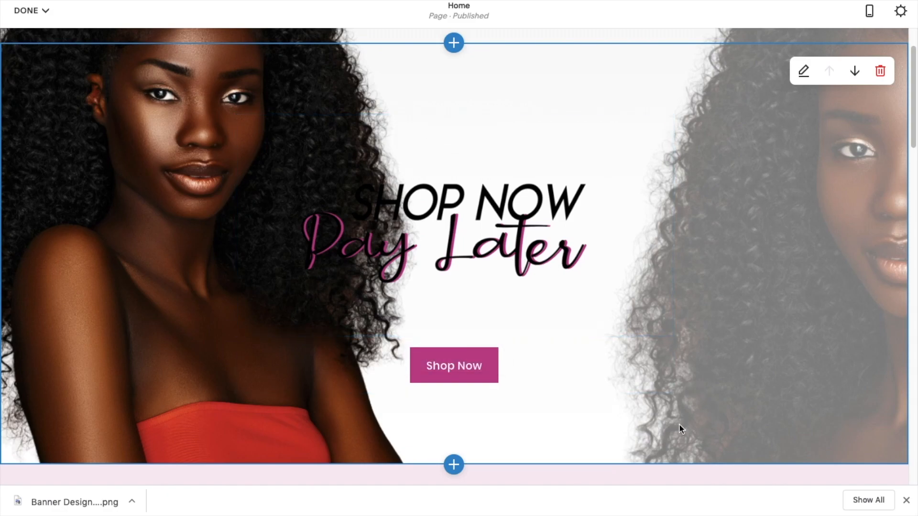
Reduce the height of the banner's image block to bring the Shop Now button closer beneath the graphic
{"action": "left_click", "coordinate": [444, 299]}
{"action": "left_click_drag", "start_coordinate": [451, 368], "coordinate": [461, 304]}
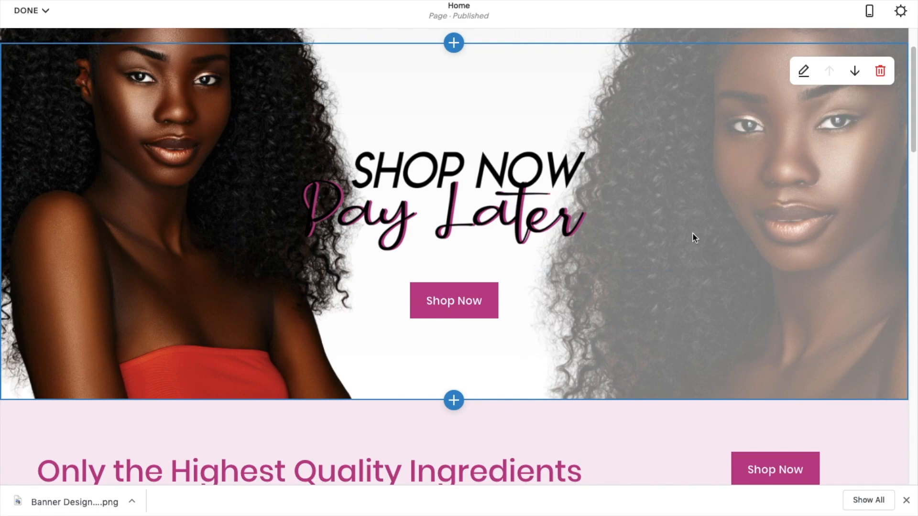
{"action": "scroll", "coordinate": [692, 235], "scroll_direction": "up", "scroll_amount": 2}
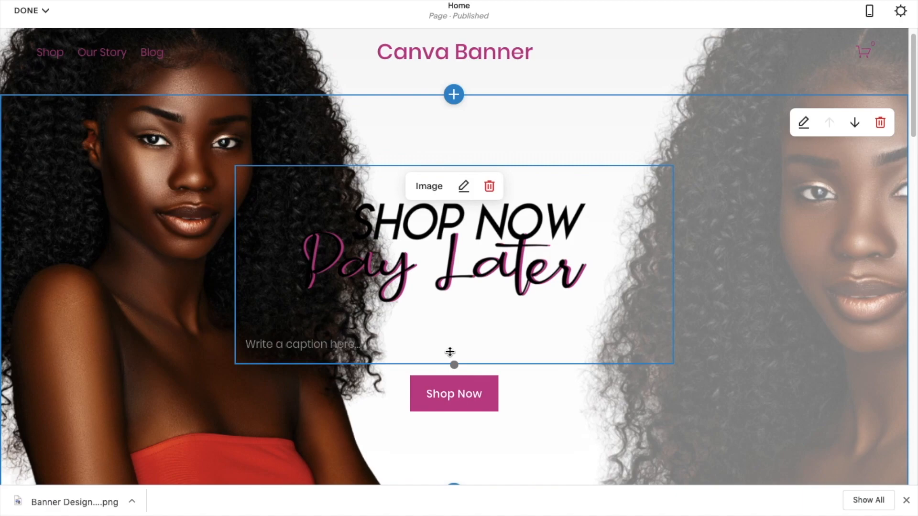
{"action": "mouse_move", "coordinate": [450, 352]}
{"action": "left_mouse_down"}
{"action": "mouse_move", "coordinate": [451, 314]}
{"action": "mouse_move", "coordinate": [450, 337]}
{"action": "left_mouse_up"}
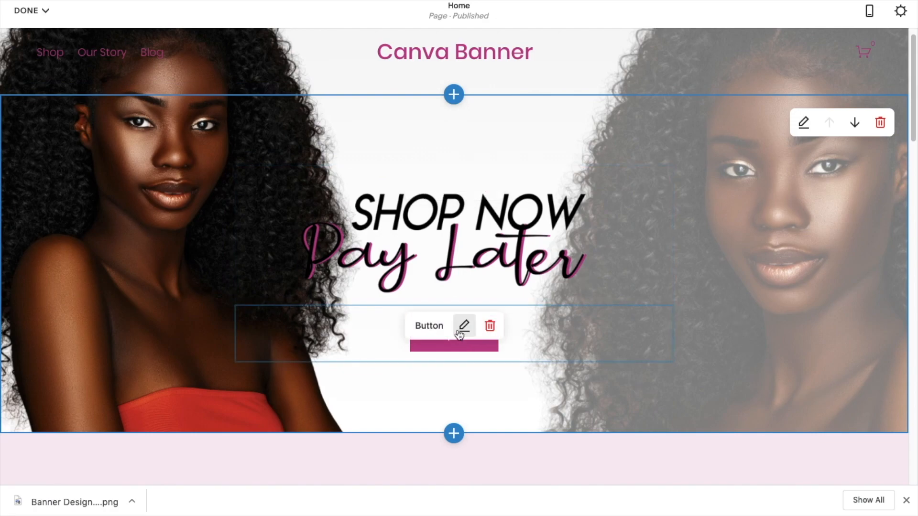
Change the banner button's text to "Learn more" and apply it
{"action": "left_click", "coordinate": [462, 326]}
{"action": "triple_click", "coordinate": [730, 154]}
{"action": "type", "text": "Learn more"}
{"action": "left_click", "coordinate": [760, 191]}
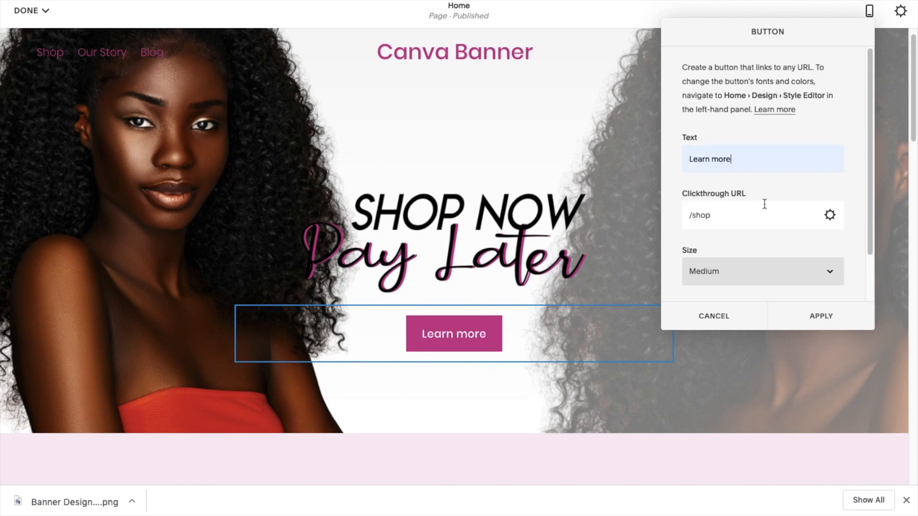
{"action": "left_click", "coordinate": [796, 316]}
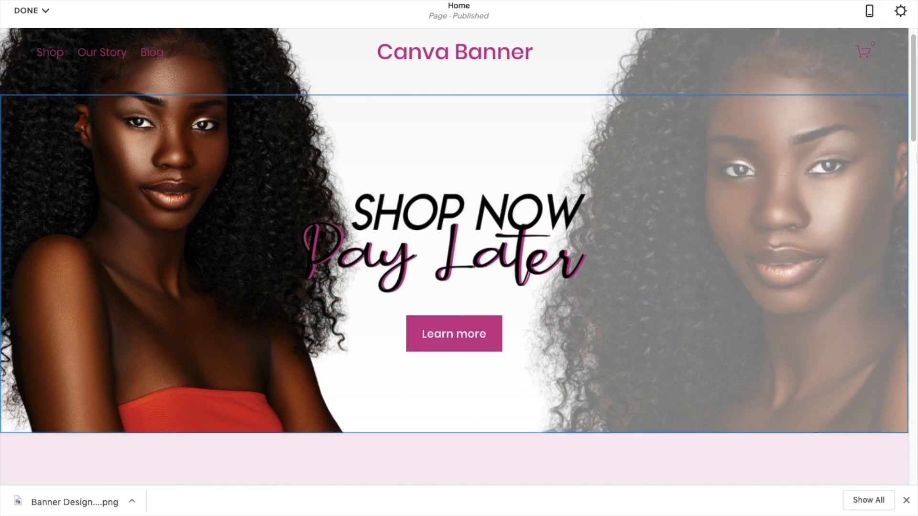
{"action": "scroll", "coordinate": [913, 109], "scroll_direction": "up", "scroll_amount": 1}
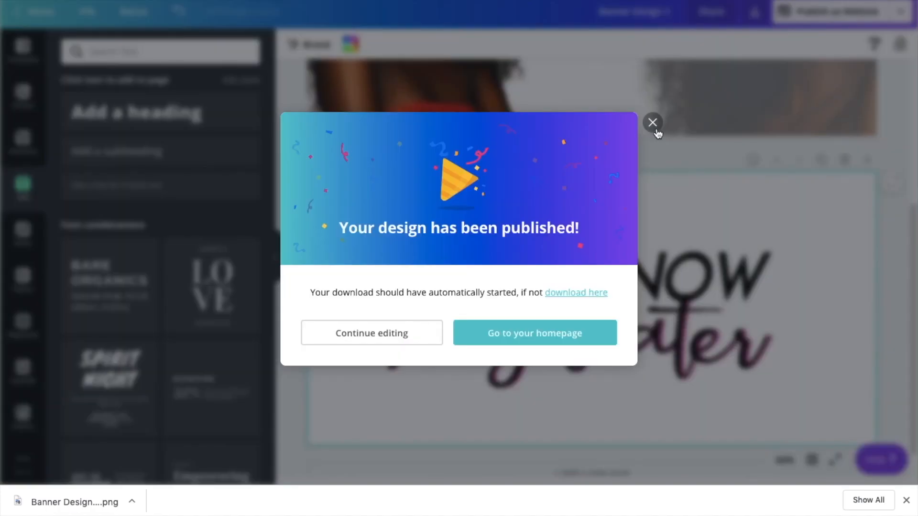
Duplicate the SHOP NOW text on page 2 and color the copy white
{"action": "left_click", "coordinate": [652, 122]}
{"action": "left_click", "coordinate": [563, 272]}
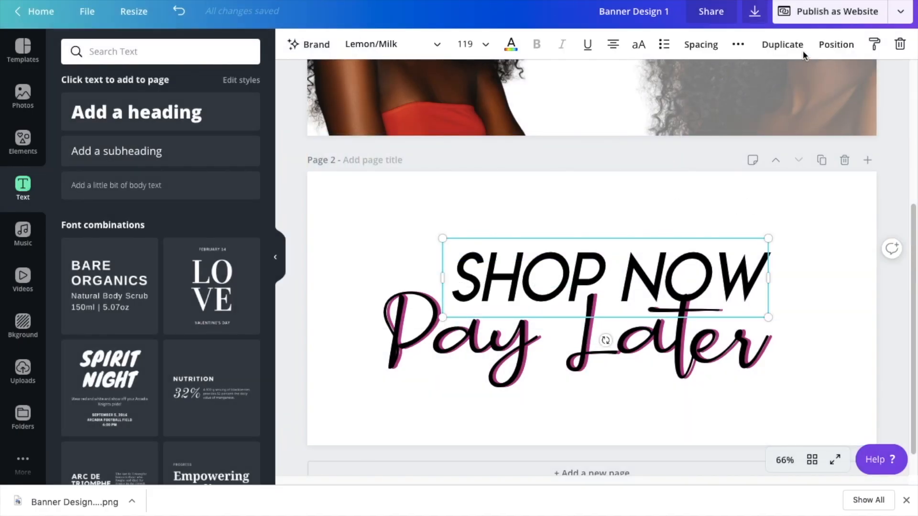
{"action": "left_click", "coordinate": [782, 44]}
{"action": "left_click", "coordinate": [511, 44]}
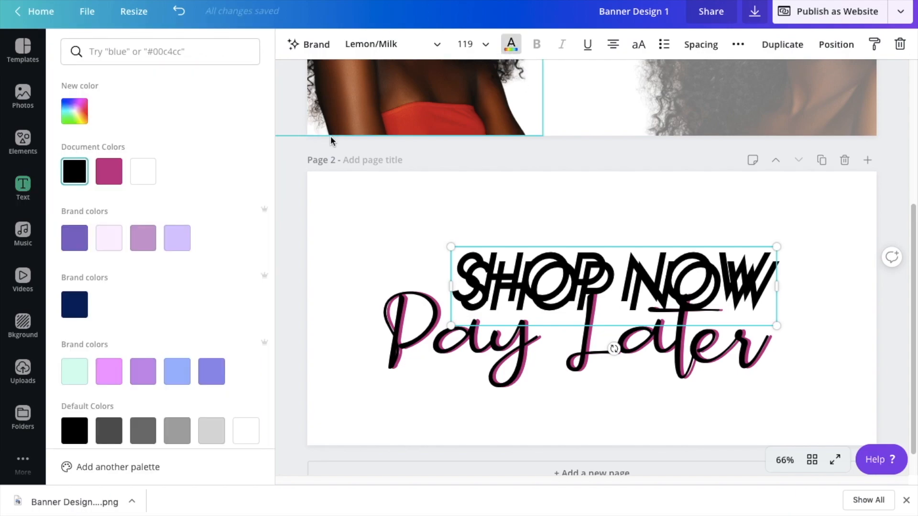
{"action": "left_click", "coordinate": [143, 172]}
Give page 2 a purple background, send the white SHOP NOW copy one layer backward and offset it slightly as a shadow behind the black text
{"action": "left_click", "coordinate": [350, 235]}
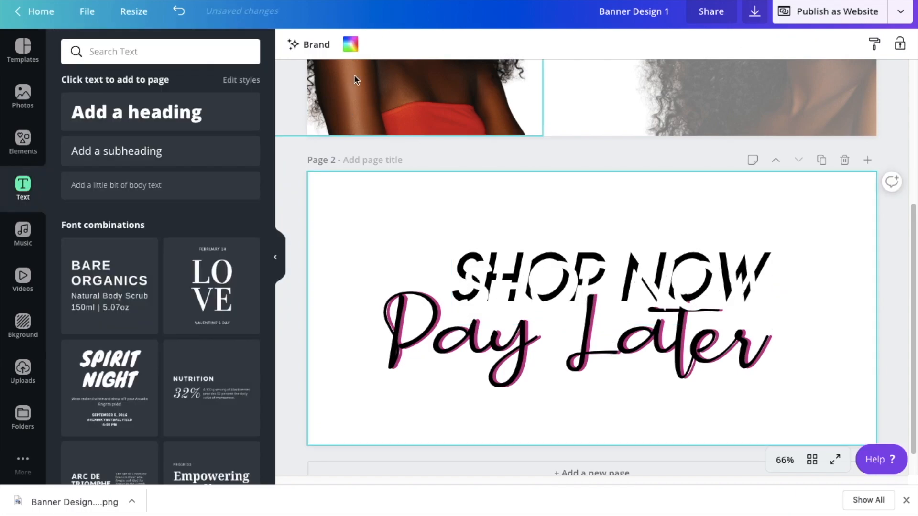
{"action": "left_click", "coordinate": [350, 44]}
{"action": "left_click", "coordinate": [74, 237]}
{"action": "left_click", "coordinate": [383, 242]}
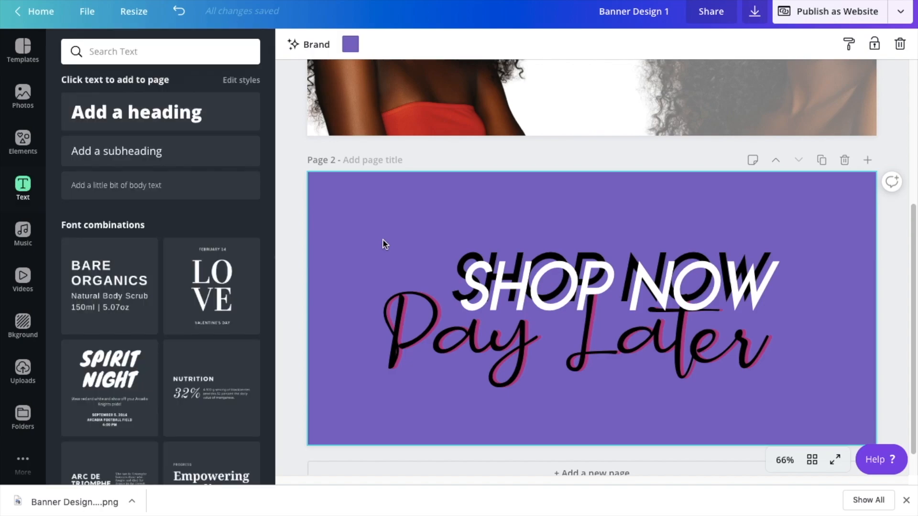
{"action": "left_click", "coordinate": [540, 287]}
{"action": "left_click", "coordinate": [836, 44]}
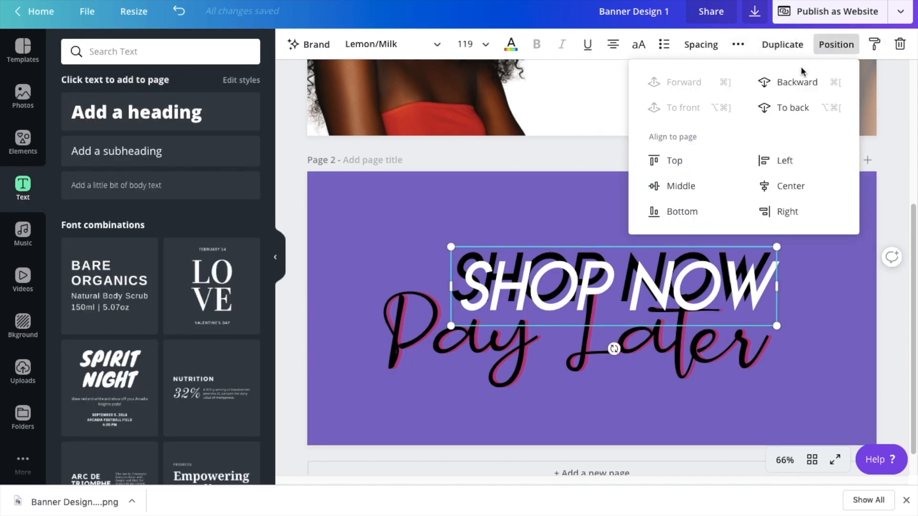
{"action": "left_click", "coordinate": [794, 83]}
{"action": "left_click_drag", "start_coordinate": [602, 320], "coordinate": [602, 315]}
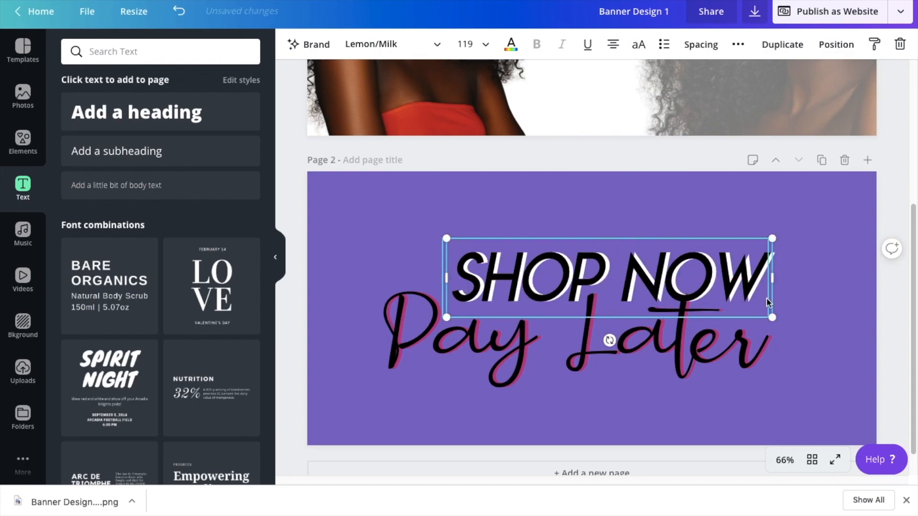
{"action": "left_click", "coordinate": [802, 316]}
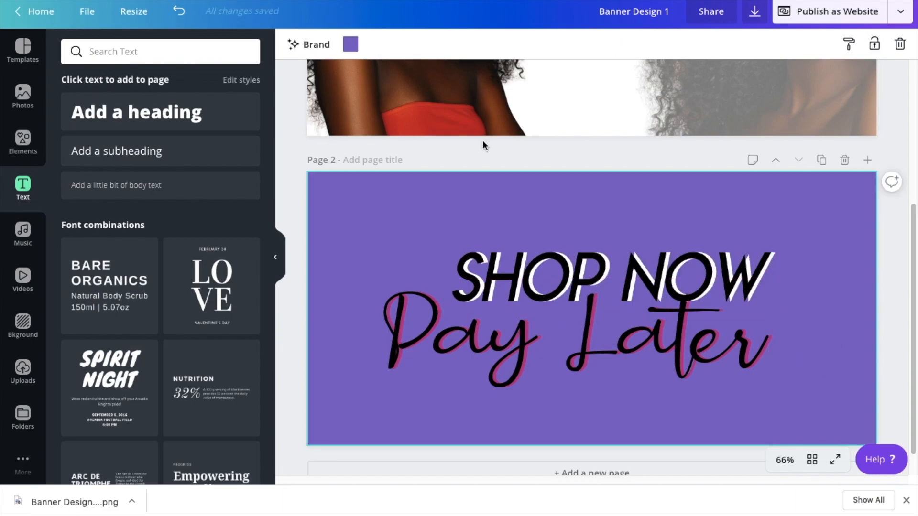
Set page 2's background color back to white
{"action": "left_click", "coordinate": [351, 44]}
{"action": "left_click", "coordinate": [178, 171]}
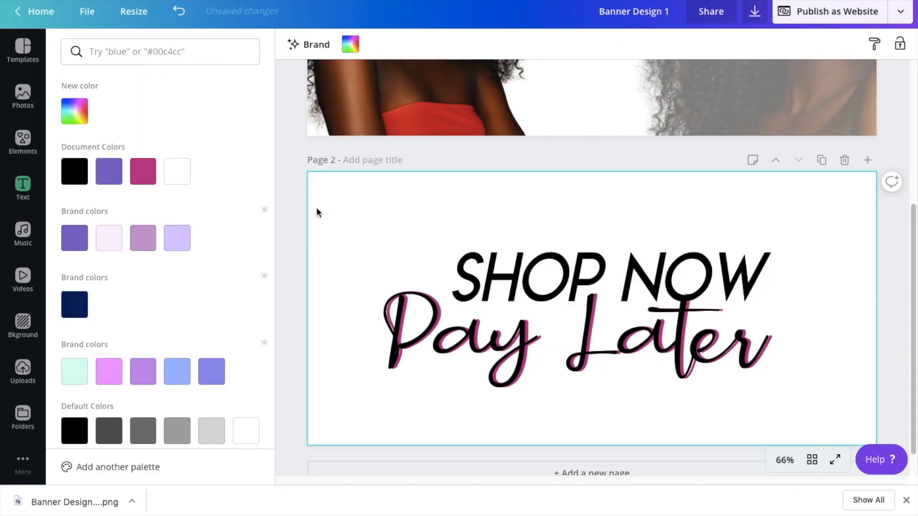
{"action": "left_click", "coordinate": [317, 212]}
Download only page 2 as a PNG with a transparent background and close the download confirmation
{"action": "left_click", "coordinate": [754, 11]}
{"action": "left_click", "coordinate": [810, 274]}
{"action": "left_click", "coordinate": [794, 381]}
{"action": "left_click", "coordinate": [810, 428]}
{"action": "left_click", "coordinate": [724, 198]}
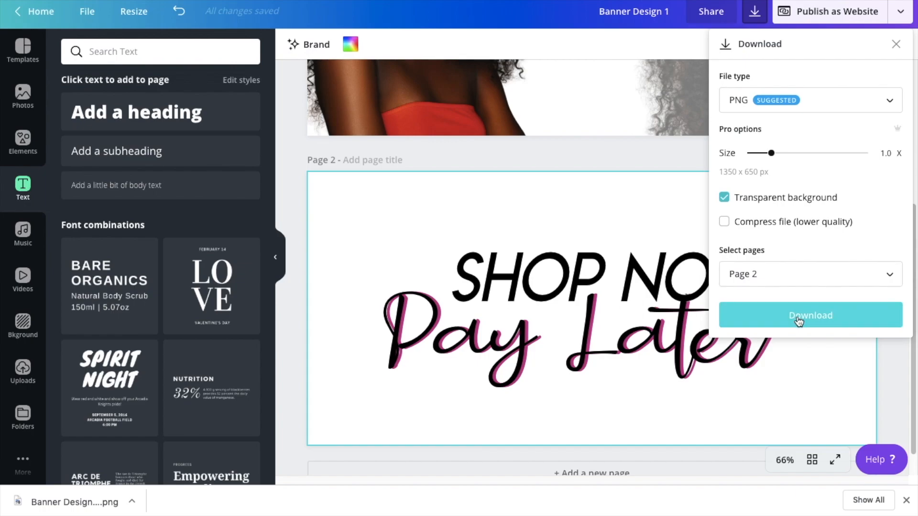
{"action": "left_click", "coordinate": [797, 318]}
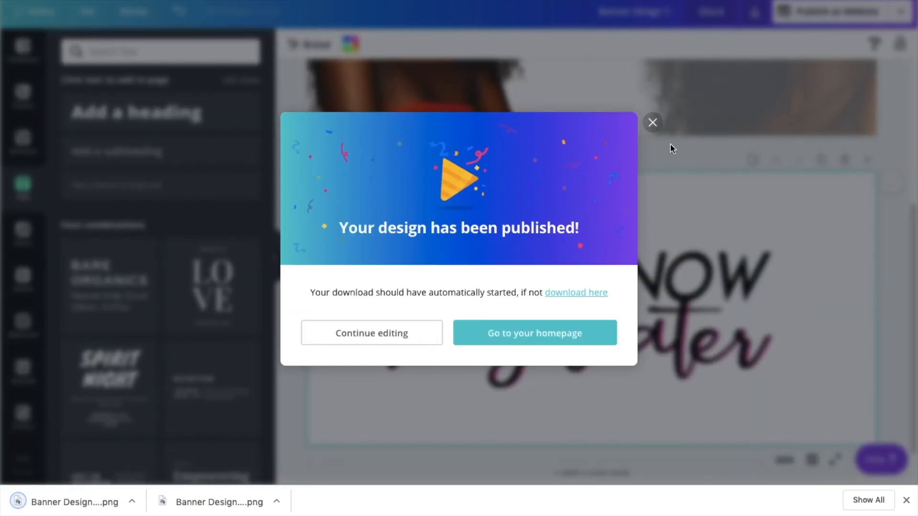
{"action": "left_click", "coordinate": [653, 122]}
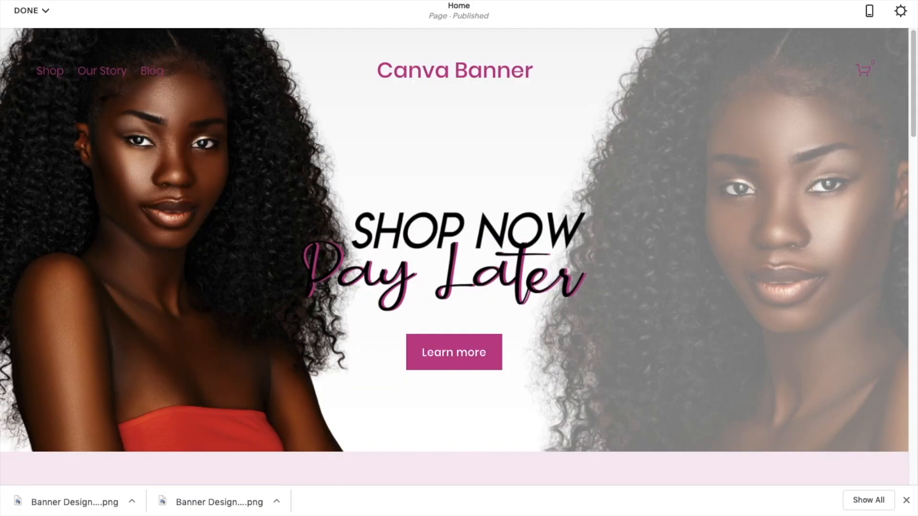
In Squarespace, replace the banner's Shop Now Pay Later image with the newly downloaded "Banner Design 1 (4).png"
{"action": "mouse_move", "coordinate": [454, 222]}
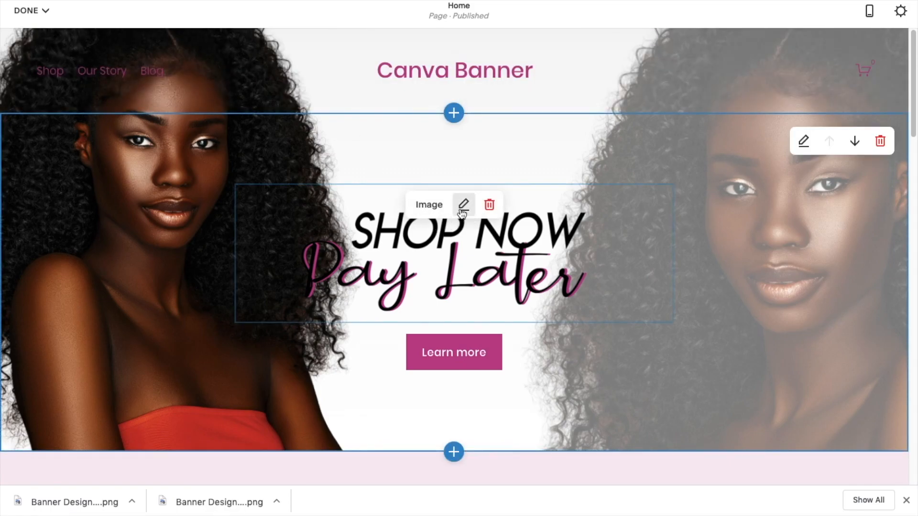
{"action": "left_click", "coordinate": [462, 209]}
{"action": "left_click", "coordinate": [858, 269]}
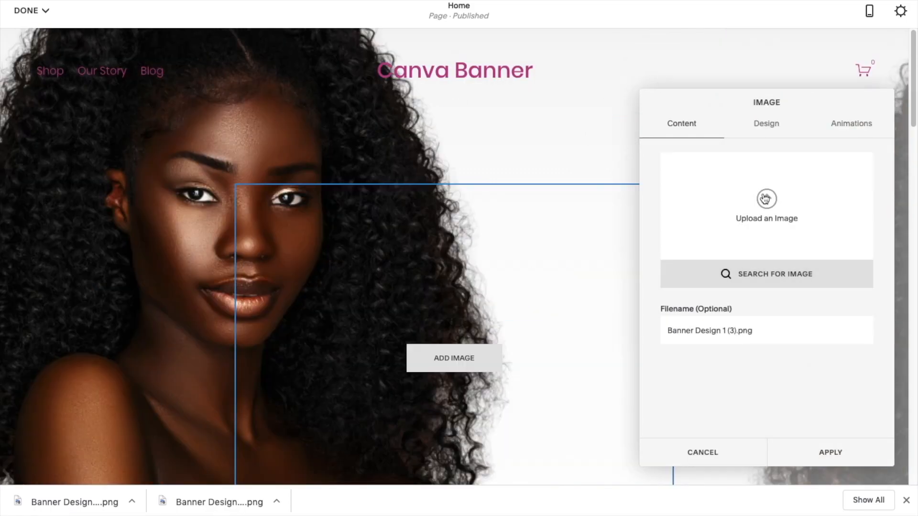
{"action": "left_click", "coordinate": [765, 199]}
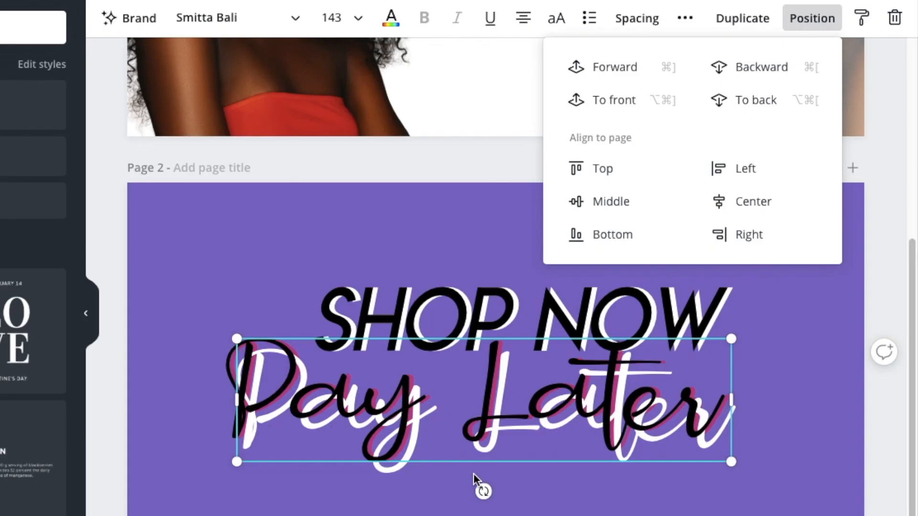
In Canva, offset the white Pay Later copy slightly as a shadow behind the script text and set page 2's background to white
{"action": "left_click_drag", "start_coordinate": [439, 456], "coordinate": [436, 451]}
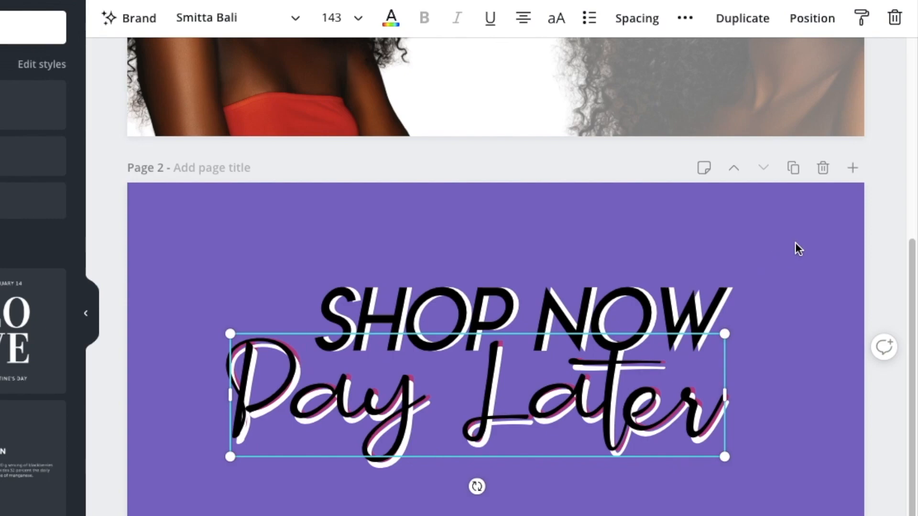
{"action": "left_click", "coordinate": [796, 244]}
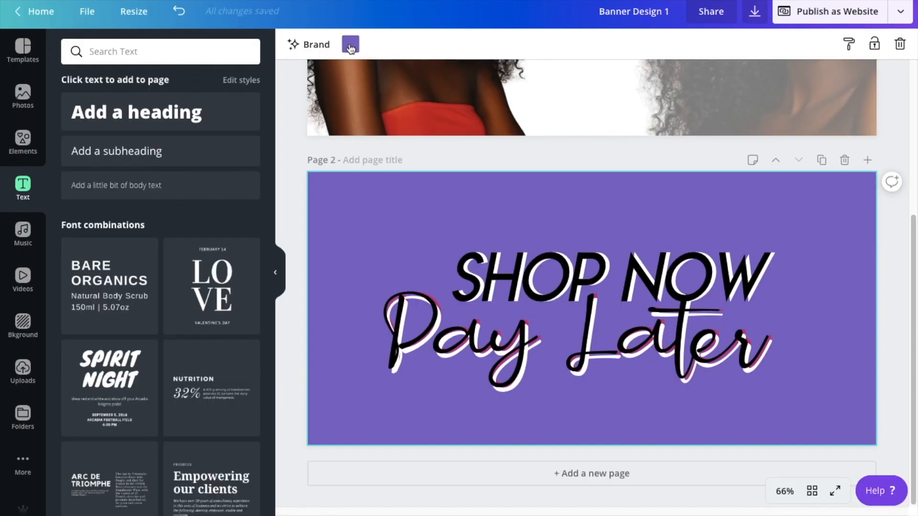
{"action": "left_click", "coordinate": [183, 18]}
{"action": "left_click", "coordinate": [178, 170]}
{"action": "left_click", "coordinate": [192, 245]}
Select all the Shop Now Pay Later text on page 2, enlarge it as a group and recenter it on the page
{"action": "left_click_drag", "start_coordinate": [358, 218], "coordinate": [837, 405]}
{"action": "left_click_drag", "start_coordinate": [774, 240], "coordinate": [828, 220]}
{"action": "left_click_drag", "start_coordinate": [653, 283], "coordinate": [625, 289]}
{"action": "left_click", "coordinate": [846, 236]}
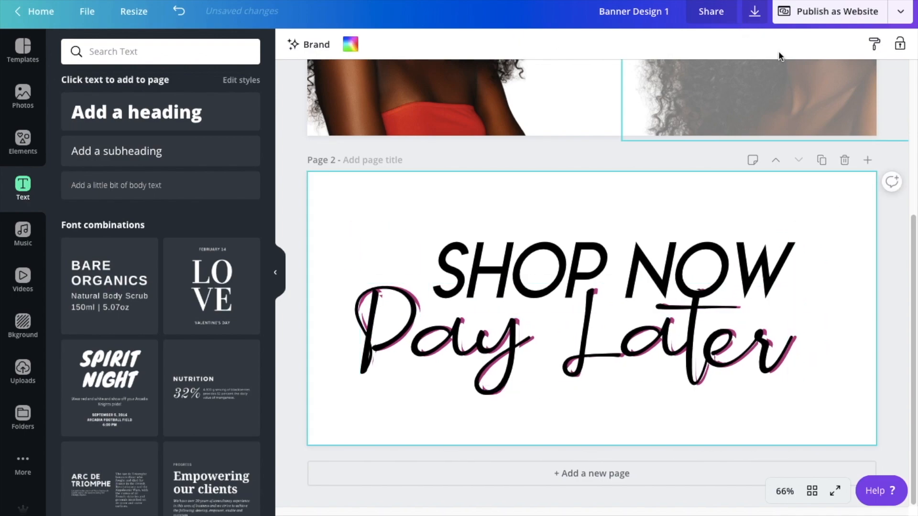
Download only page 2 with the enlarged Shop Now Pay Later graphic as a PNG
{"action": "left_click", "coordinate": [754, 11]}
{"action": "left_click", "coordinate": [796, 272]}
{"action": "left_click", "coordinate": [803, 391]}
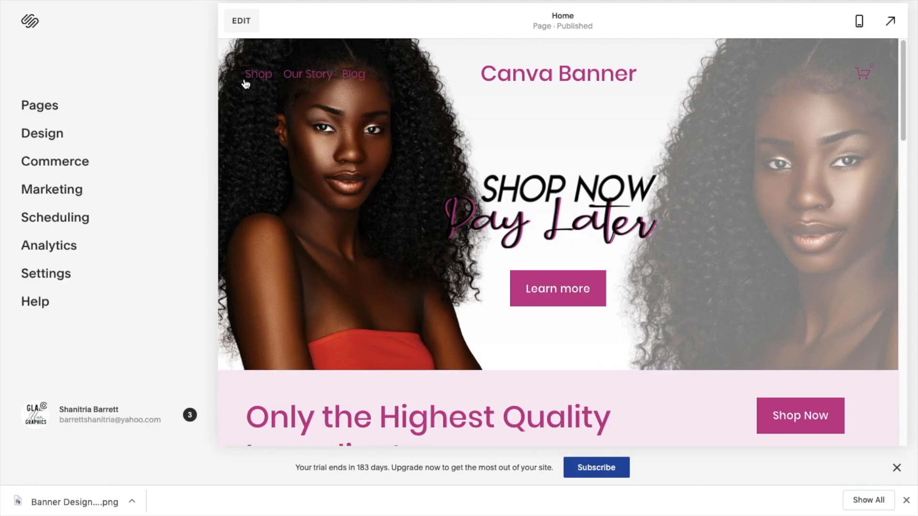
In Squarespace, edit the home page, replace the banner's graphic with "Banner Design 1 (5).png" and apply it
{"action": "left_click", "coordinate": [240, 21]}
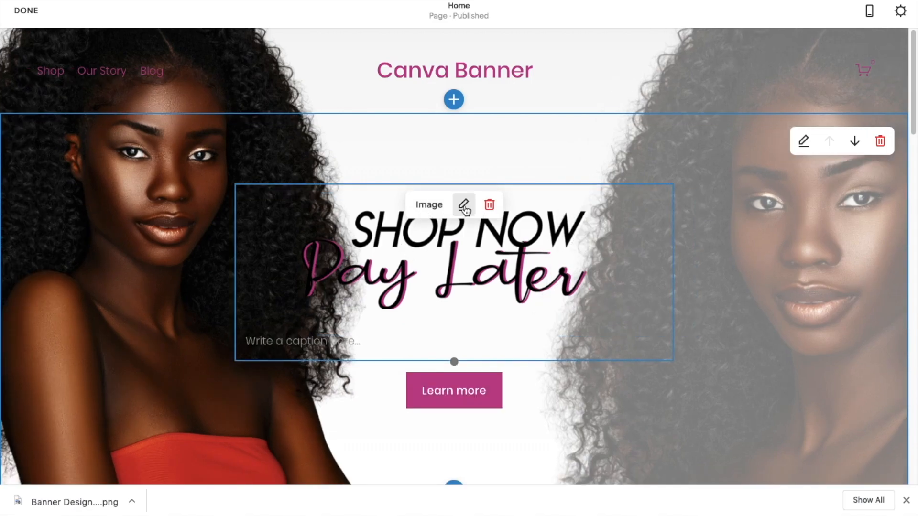
{"action": "left_click", "coordinate": [464, 206]}
{"action": "left_click", "coordinate": [859, 273]}
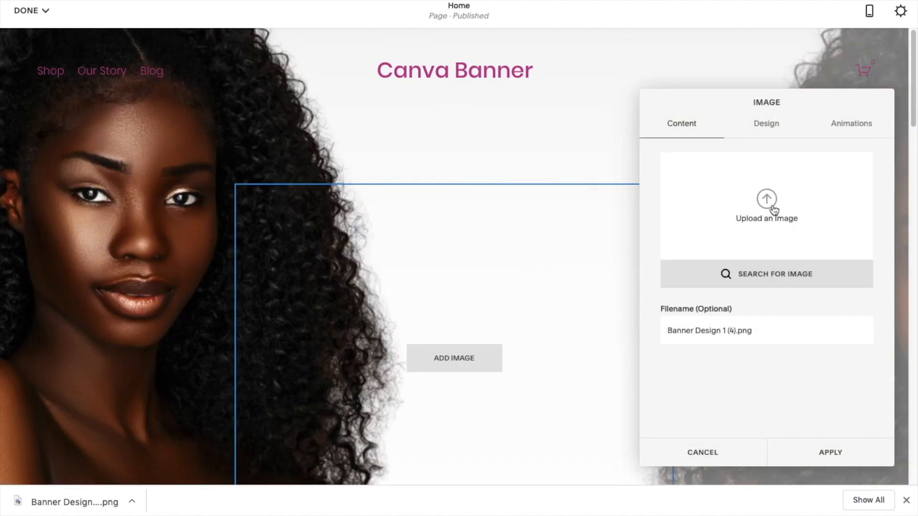
{"action": "left_click", "coordinate": [775, 211]}
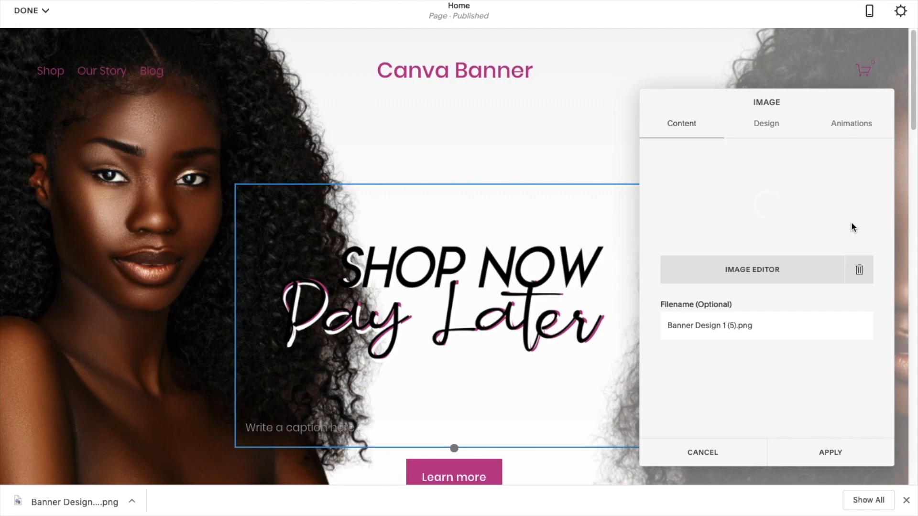
{"action": "left_click", "coordinate": [821, 452]}
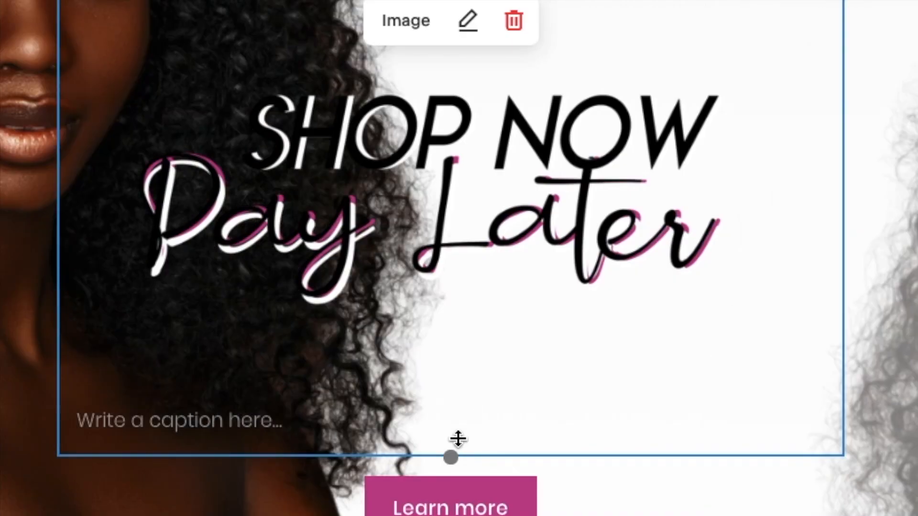
Reduce the height of the banner's image block to bring the Learn more button closer beneath the graphic
{"action": "left_click_drag", "start_coordinate": [459, 437], "coordinate": [481, 309]}
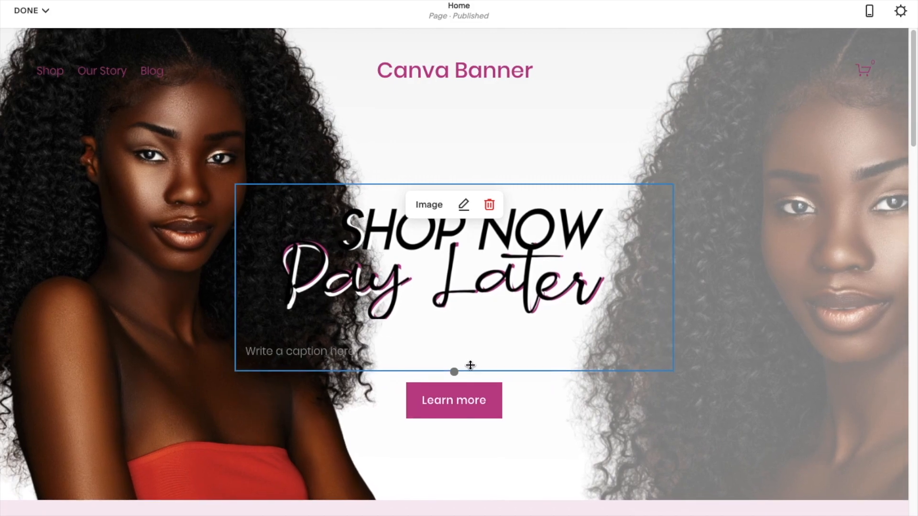
{"action": "left_click_drag", "start_coordinate": [470, 366], "coordinate": [467, 371]}
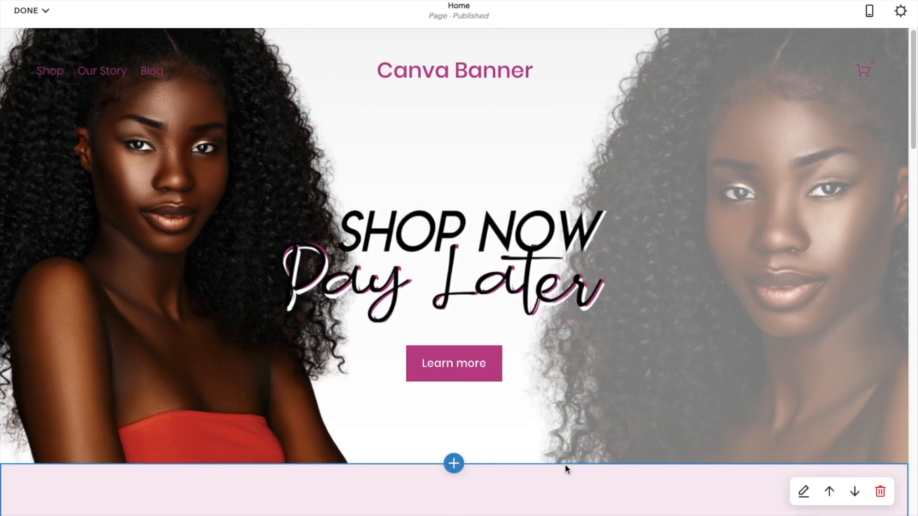
{"action": "left_click_drag", "start_coordinate": [914, 69], "coordinate": [914, 79]}
{"action": "scroll", "coordinate": [914, 79], "scroll_direction": "up", "scroll_amount": 1}
Save the home page edits and check the banner in the mobile preview
{"action": "left_click", "coordinate": [27, 10]}
{"action": "left_click", "coordinate": [28, 35]}
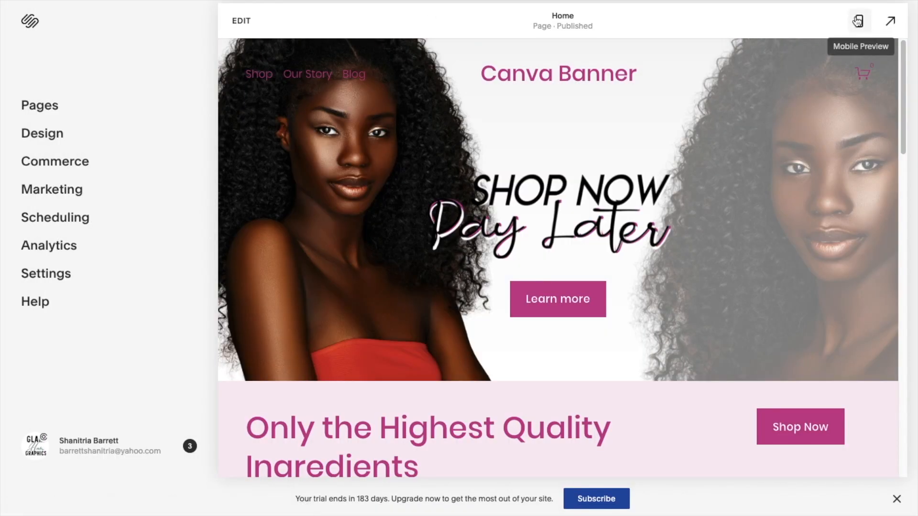
{"action": "left_click", "coordinate": [857, 21]}
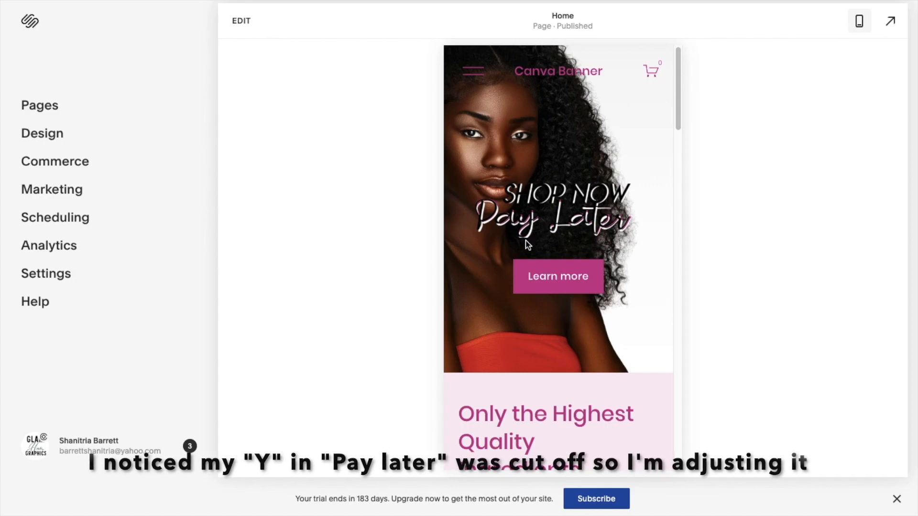
{"action": "left_click", "coordinate": [859, 22]}
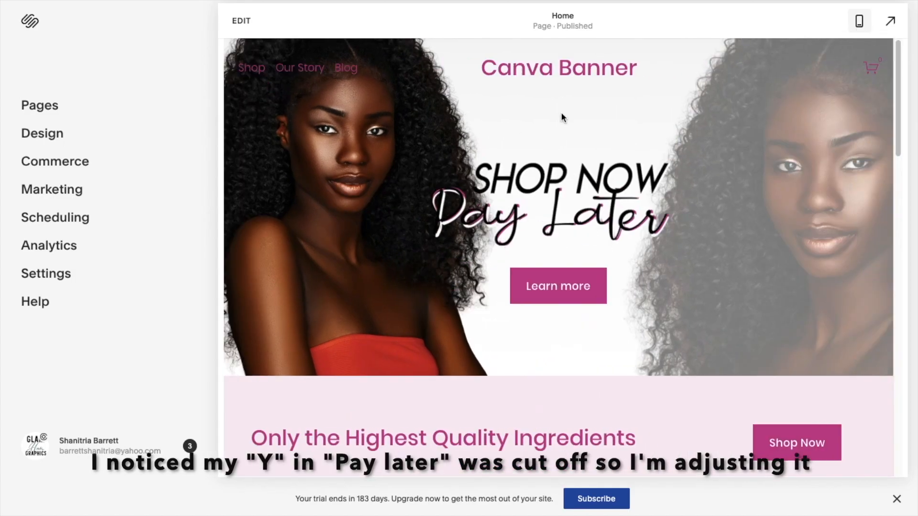
Reopen the home page for editing, make the banner's image block slightly taller so the "y" is not cropped, and save
{"action": "left_click", "coordinate": [242, 20]}
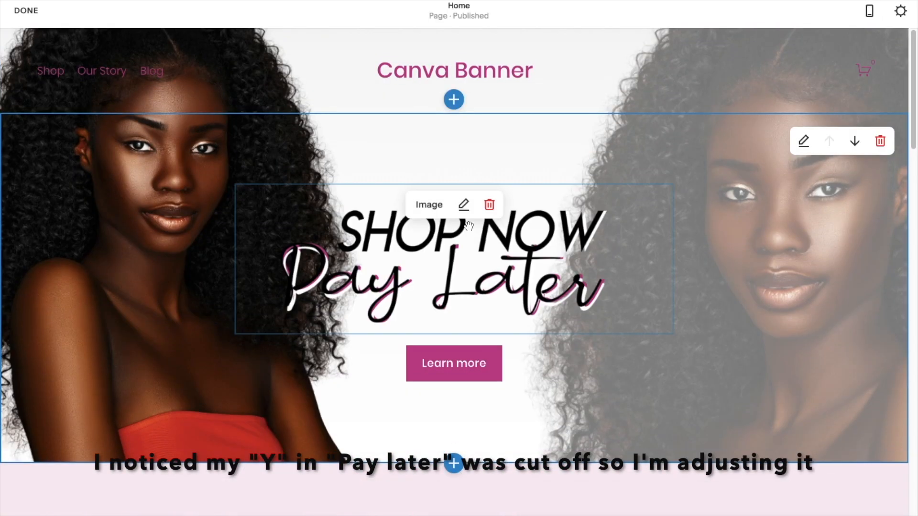
{"action": "left_click", "coordinate": [465, 205]}
{"action": "left_click_drag", "start_coordinate": [451, 376], "coordinate": [451, 381]}
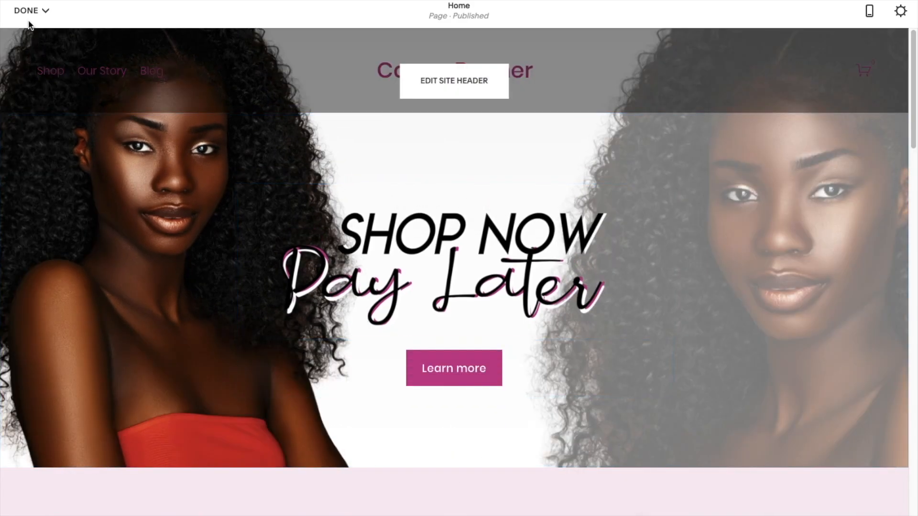
{"action": "left_click", "coordinate": [29, 35]}
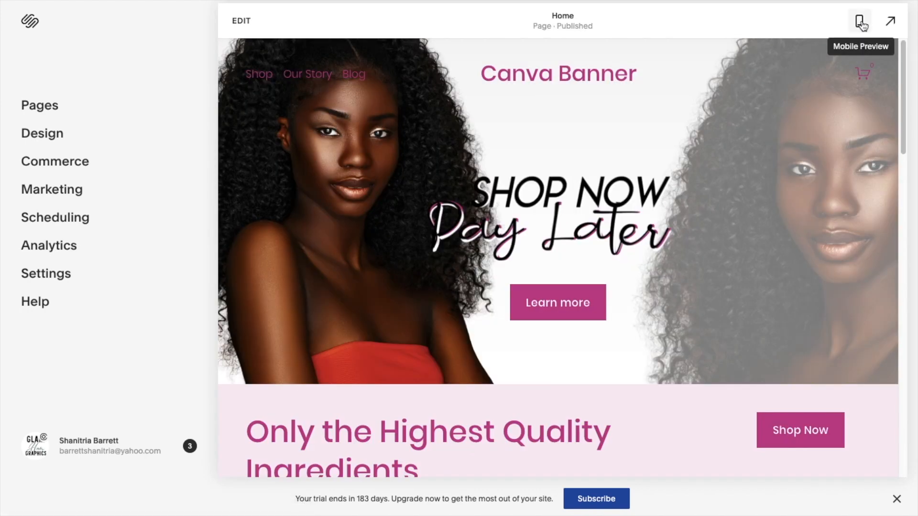
Examine the home page banner full screen in both the mobile and desktop previews
{"action": "left_click", "coordinate": [860, 22]}
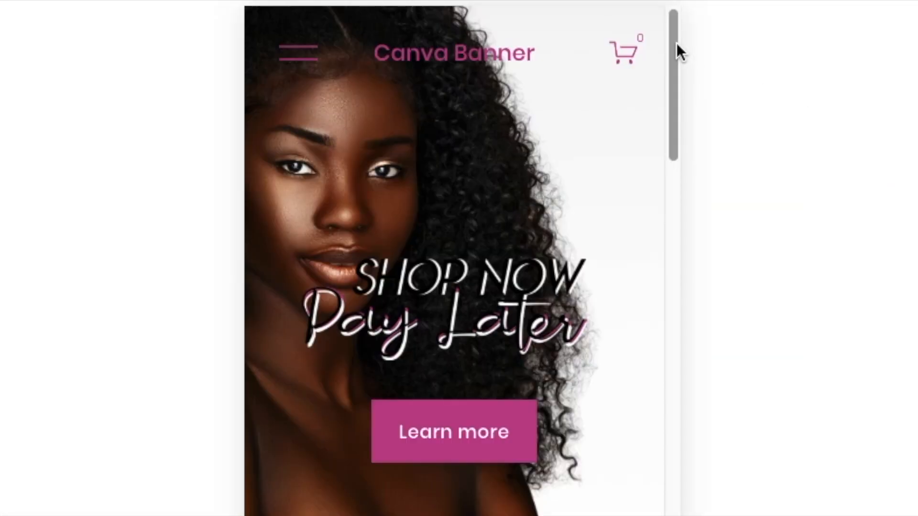
{"action": "left_click_drag", "start_coordinate": [679, 66], "coordinate": [666, 27]}
{"action": "left_click", "coordinate": [895, 24]}
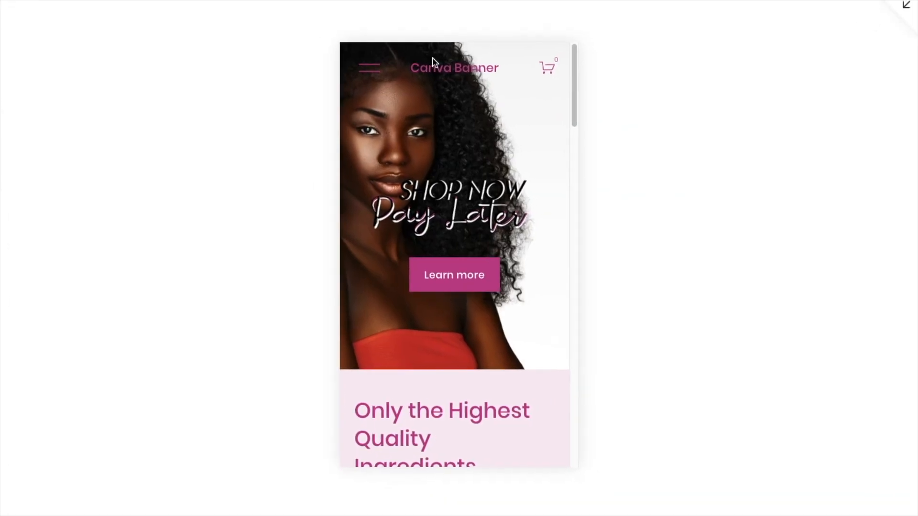
{"action": "left_click", "coordinate": [908, 8]}
{"action": "left_click", "coordinate": [860, 25]}
{"action": "left_click", "coordinate": [890, 20]}
{"action": "left_click_drag", "start_coordinate": [913, 65], "coordinate": [906, 43]}
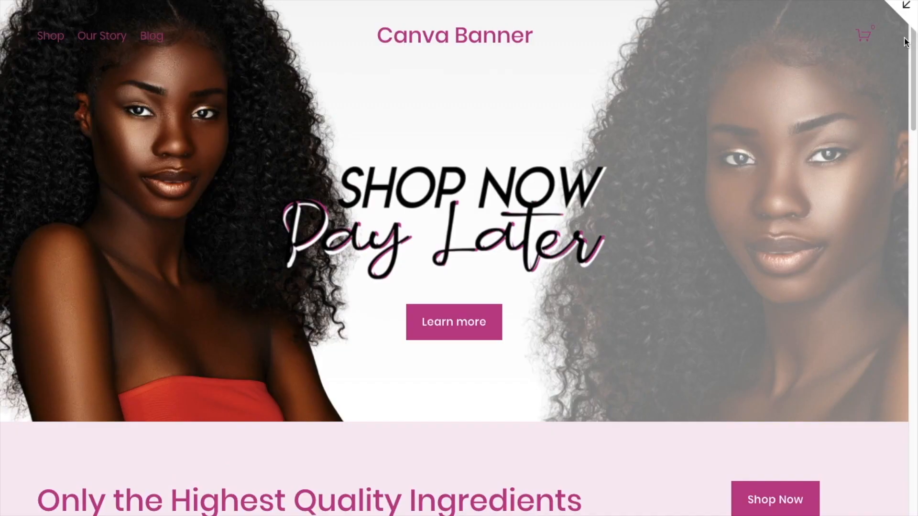